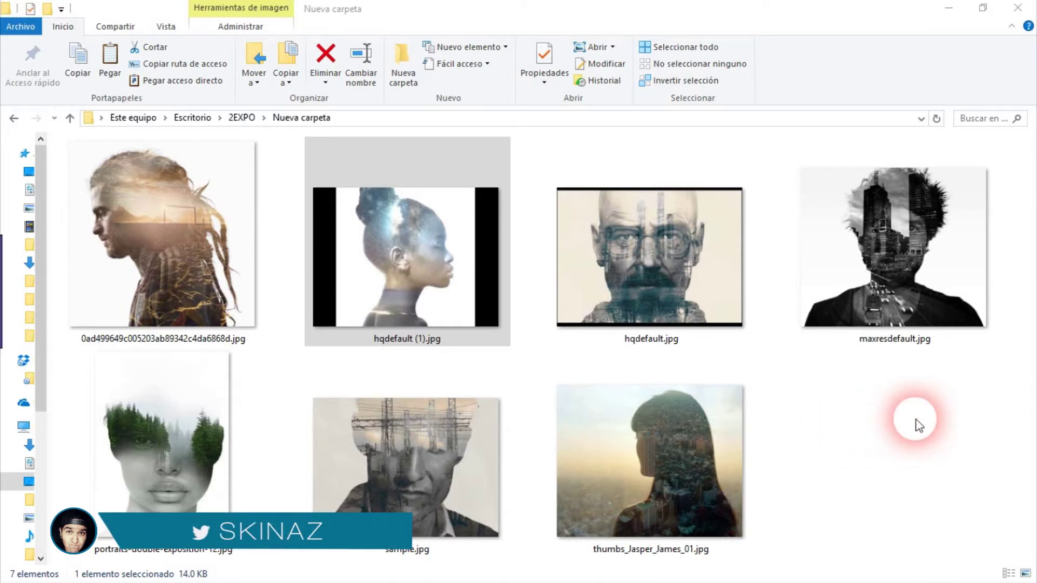
Step: Browse the seven double-exposure example images in Nueva carpeta, then return to the 2EXPO folder
left_click_drag(917, 424, 95, 142)
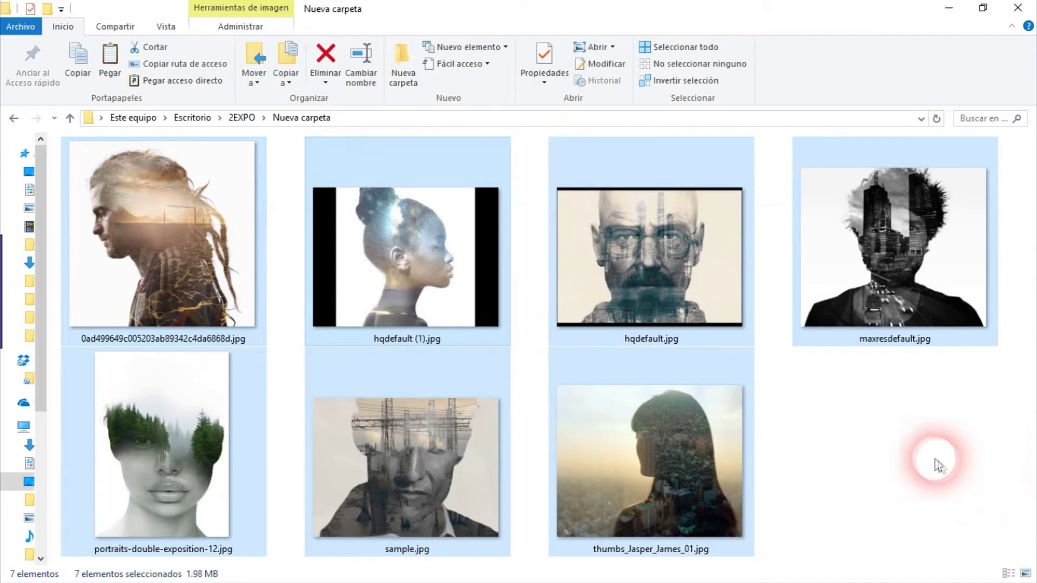
left_click(939, 466)
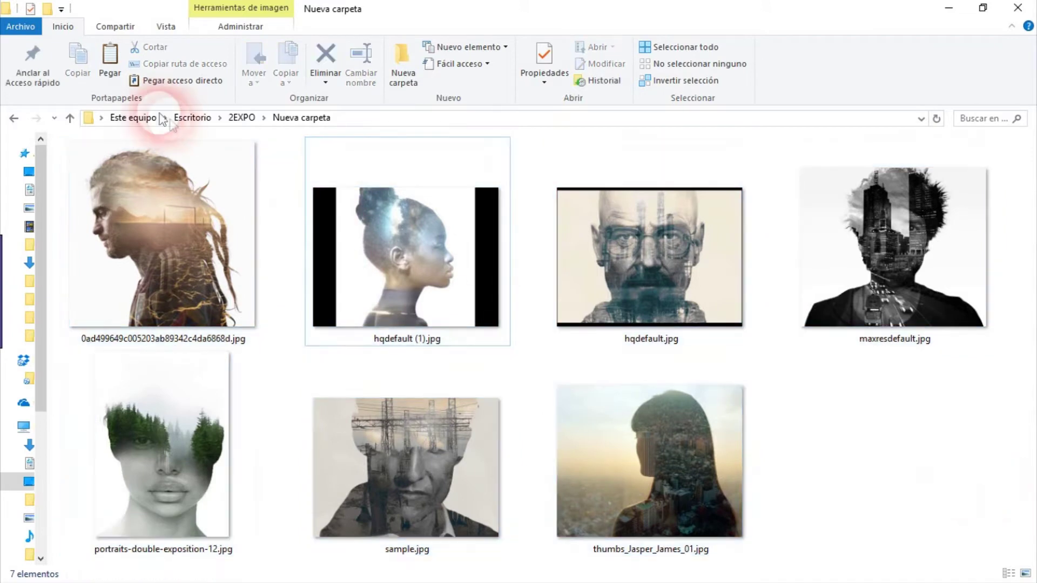
left_click(214, 230)
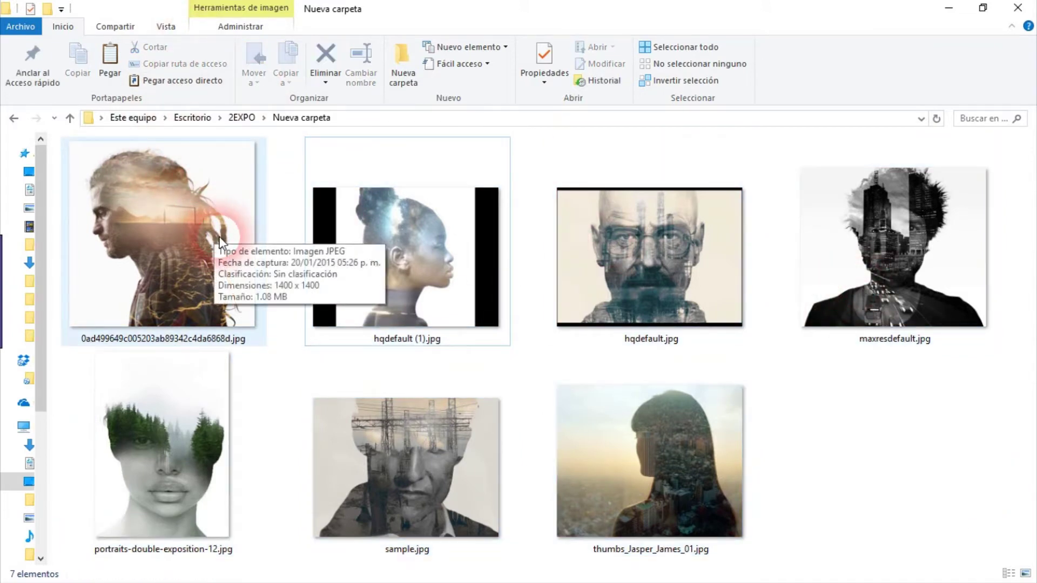
left_click(586, 289)
left_click(397, 244)
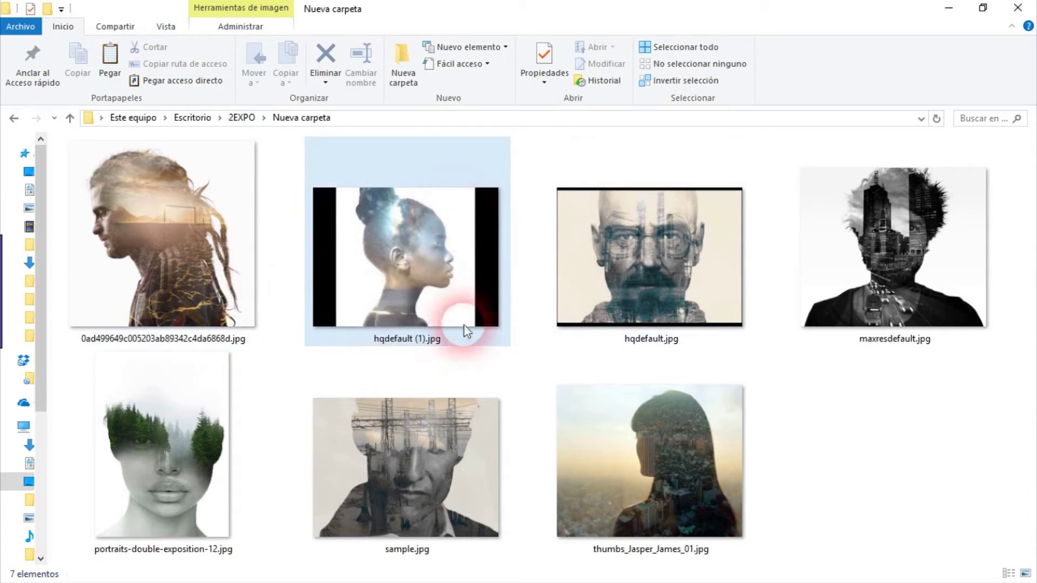
left_click(661, 264)
left_click(659, 264)
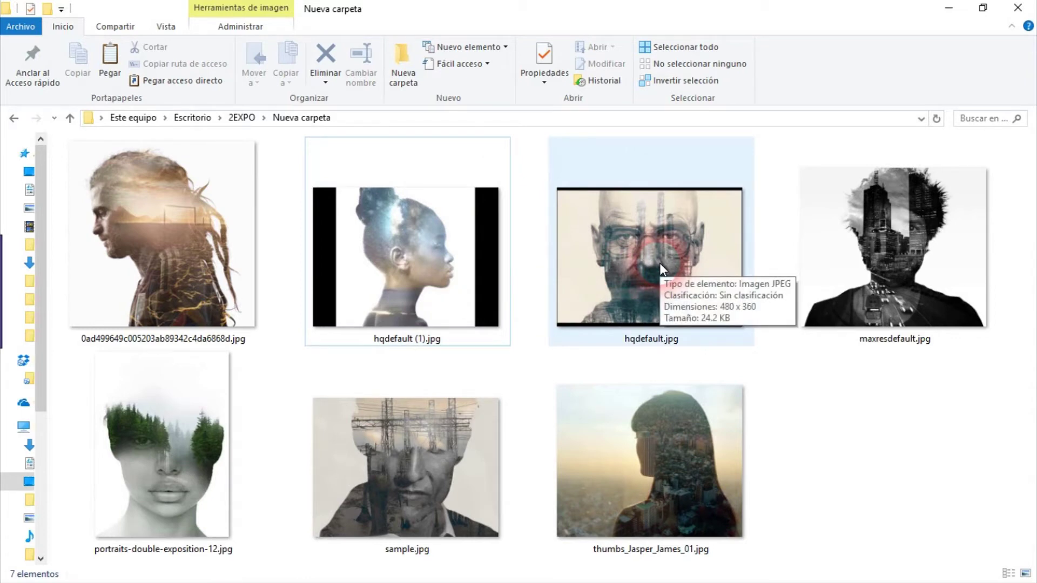
left_click(889, 439)
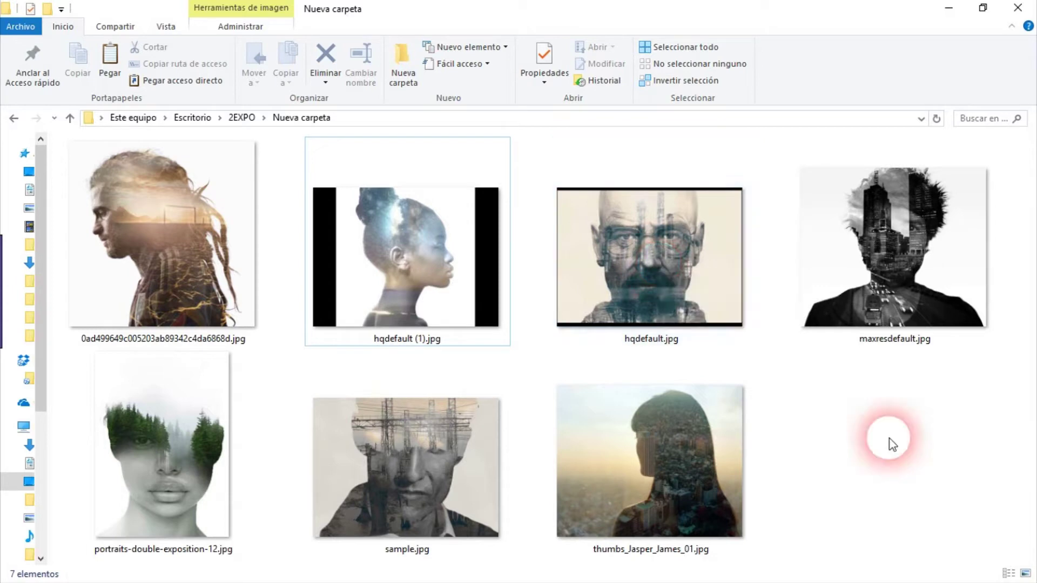
key("alt+Left")
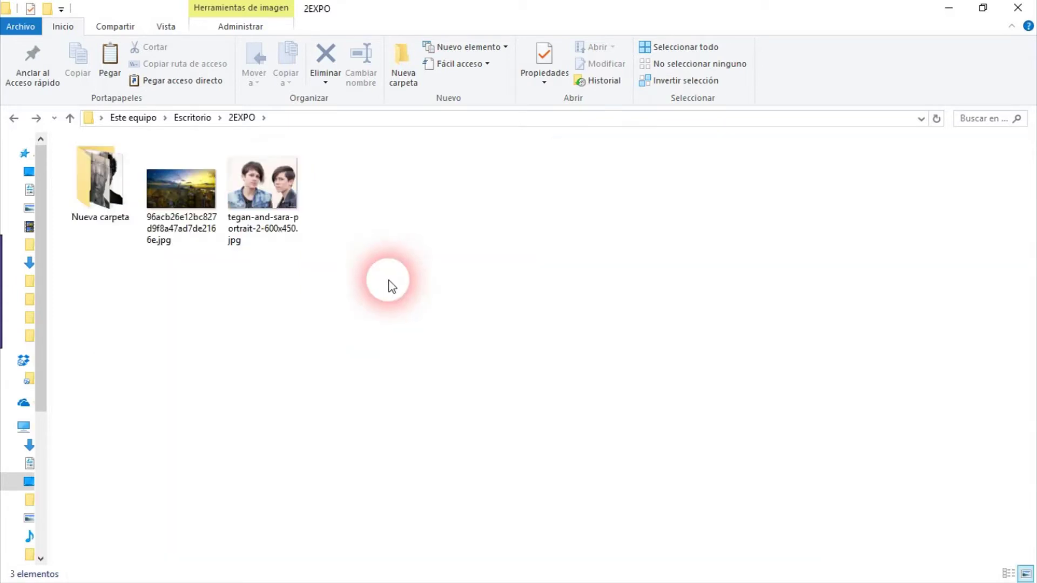
Step: Compare the 1600 x 900 skyline and 600 x 450 portrait JPEGs, then open the portrait
left_click(286, 177)
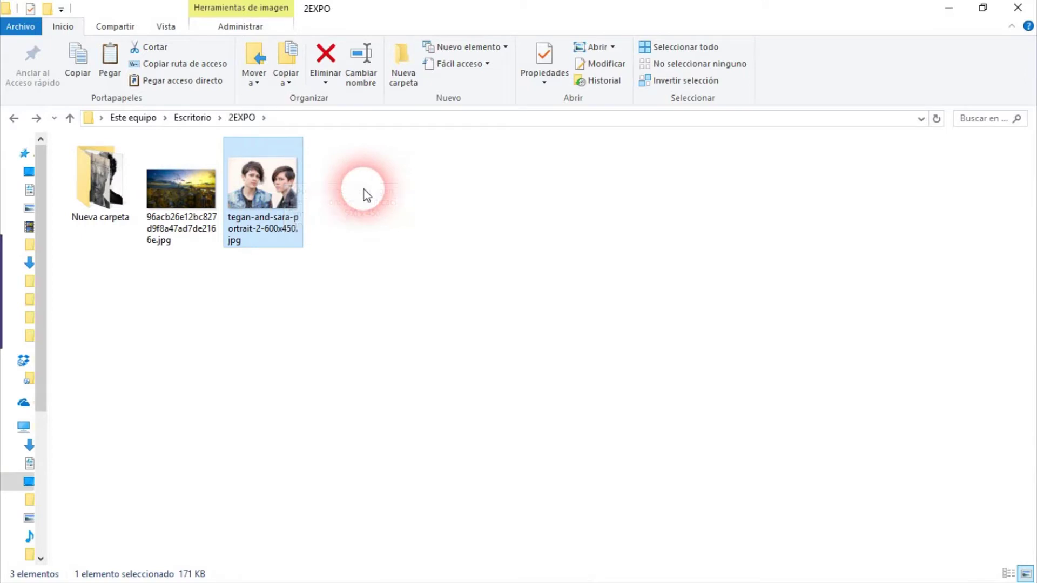
left_click(184, 178)
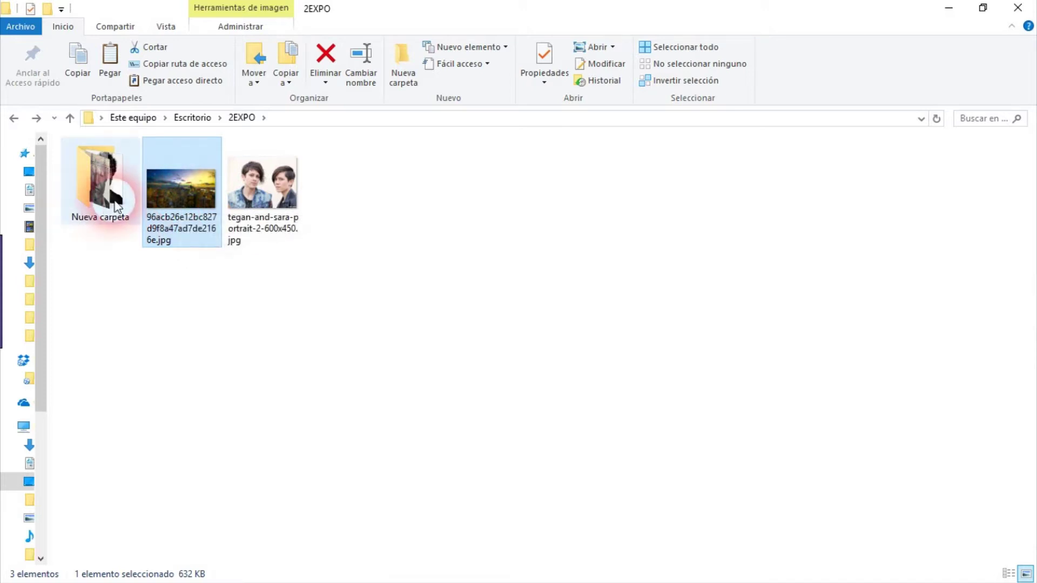
left_click(254, 227)
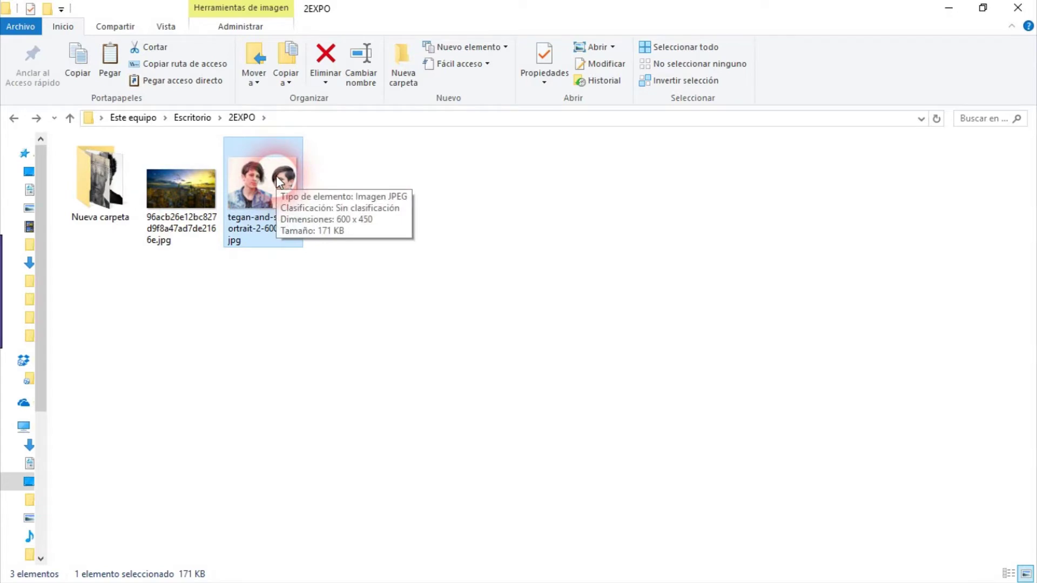
double_click(276, 176)
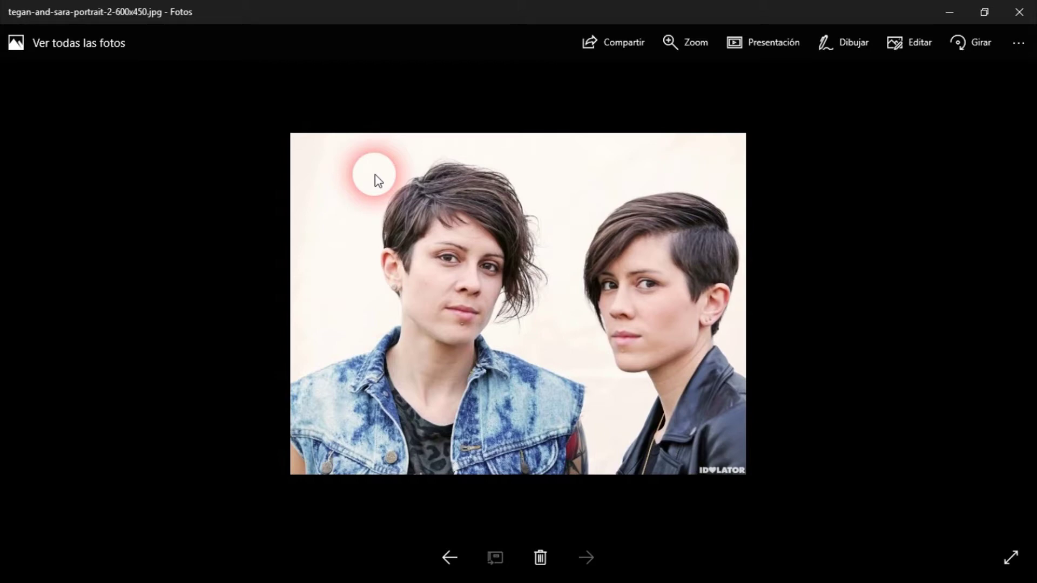
Step: Close the Photos viewer showing the two-person portrait
key("alt+F4")
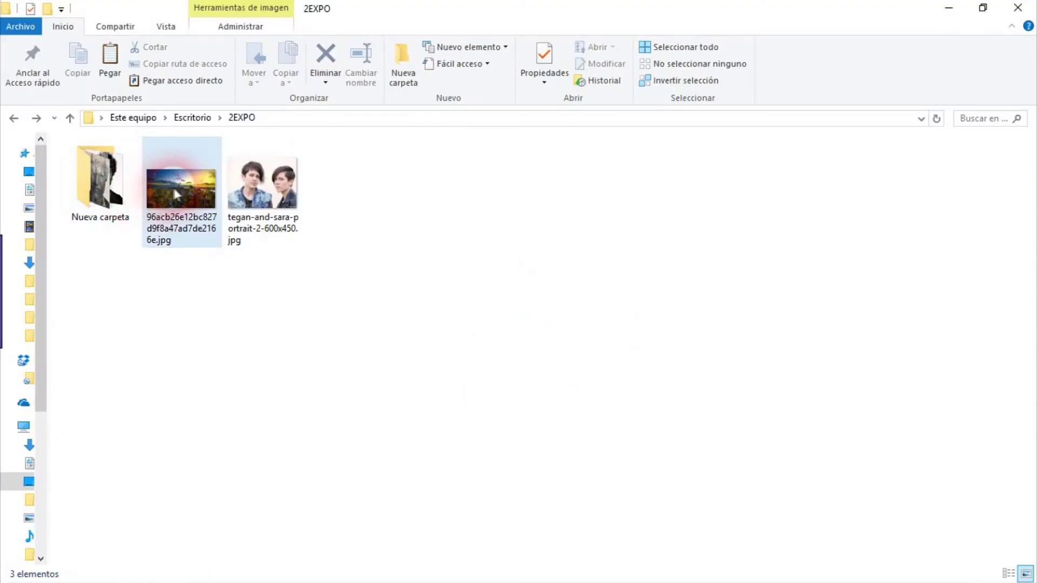
Step: Open the sunset skyline photo in Photoshop
mouse_move(180, 185)
left_mouse_down()
mouse_move(279, 354)
mouse_move(521, 377)
left_mouse_up()
key("alt+Tab")
key("Return")
Step: Place the portrait photo above the skyline and rasterize it with Rasterizar capa
key("alt+Tab")
left_click_drag(274, 198, 426, 287)
key("alt+Tab")
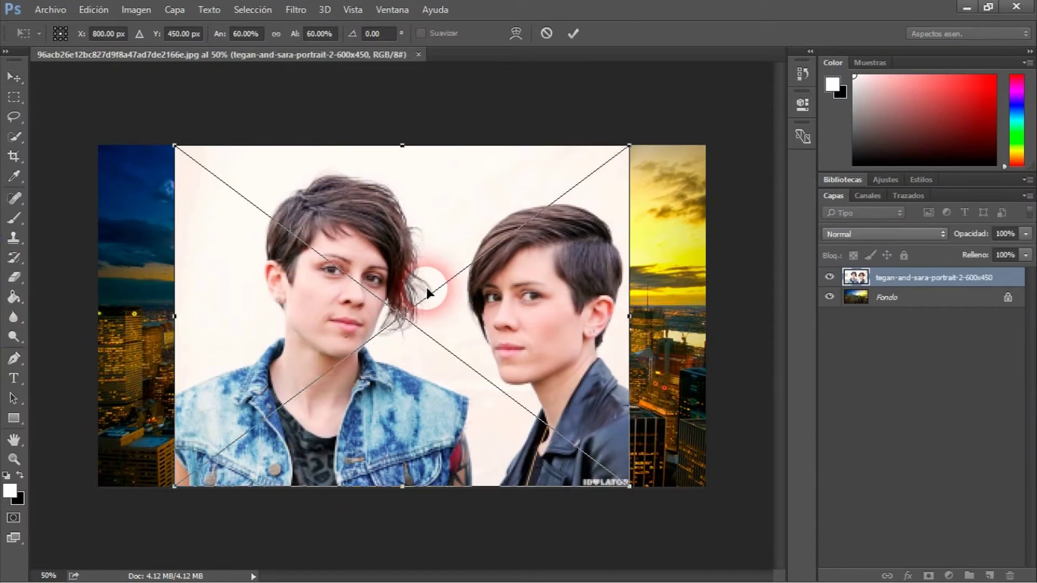
key("Return")
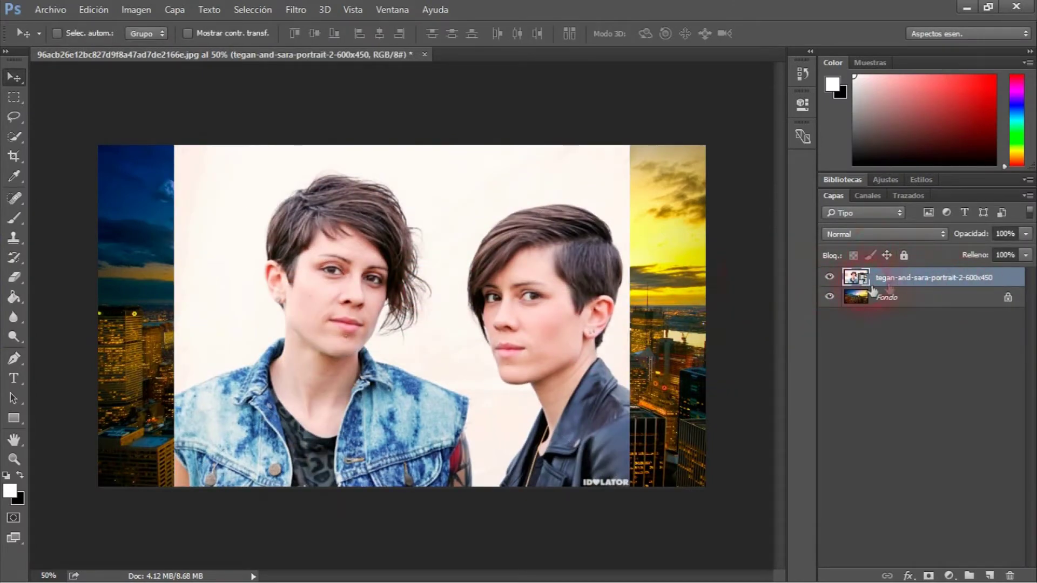
right_click(886, 278)
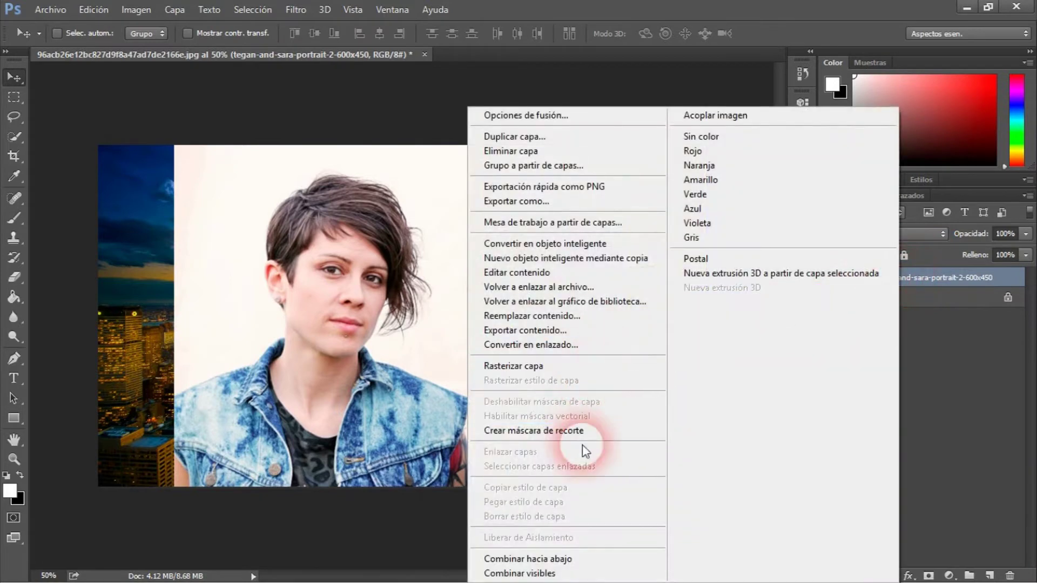
left_click(571, 367)
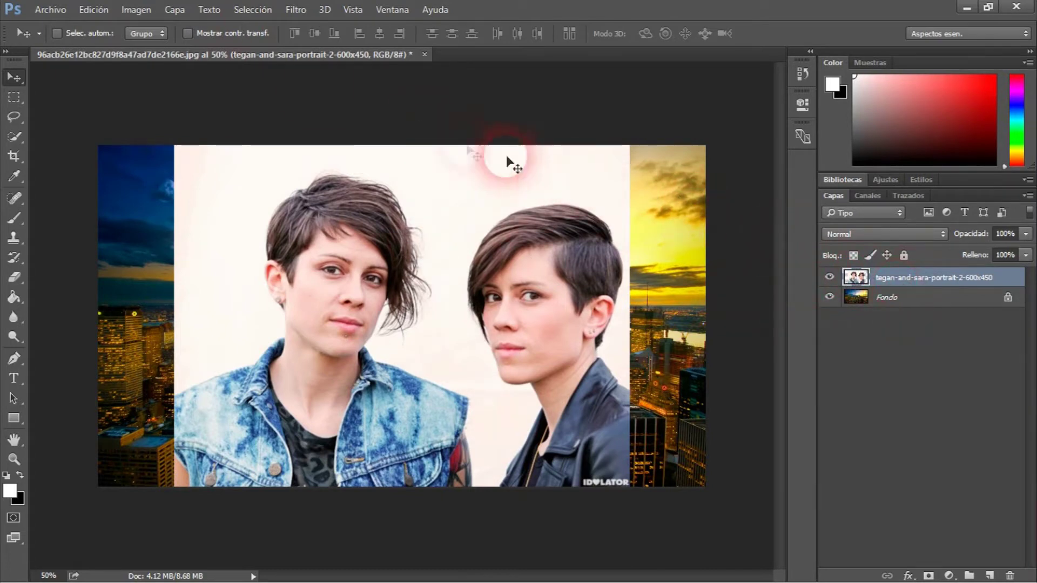
left_click(136, 10)
mouse_move(150, 48)
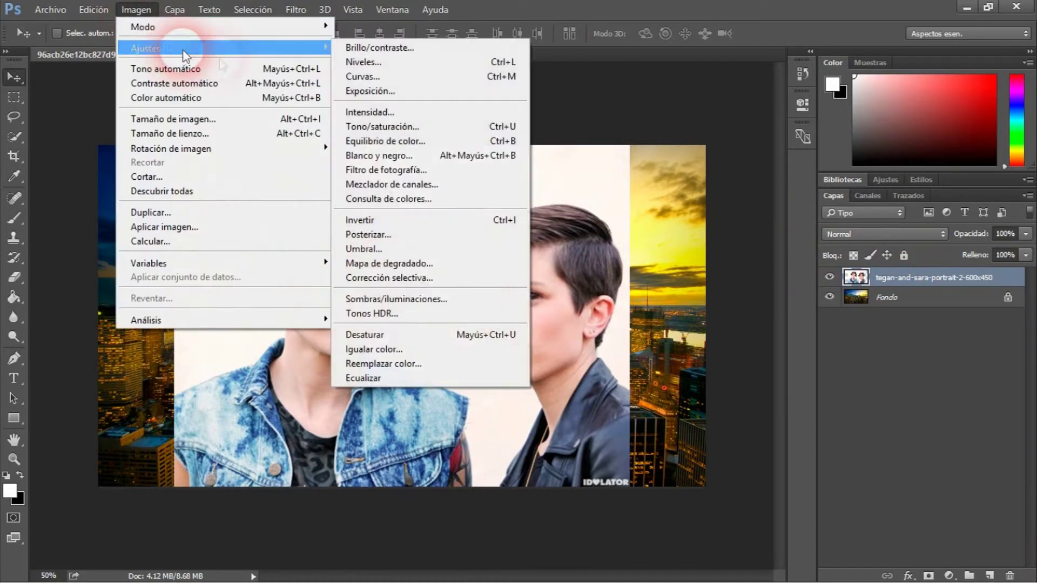
Step: Desaturate the portrait, then add a Curvas 1 adjustment with a lowered curve to deepen it
left_click(368, 335)
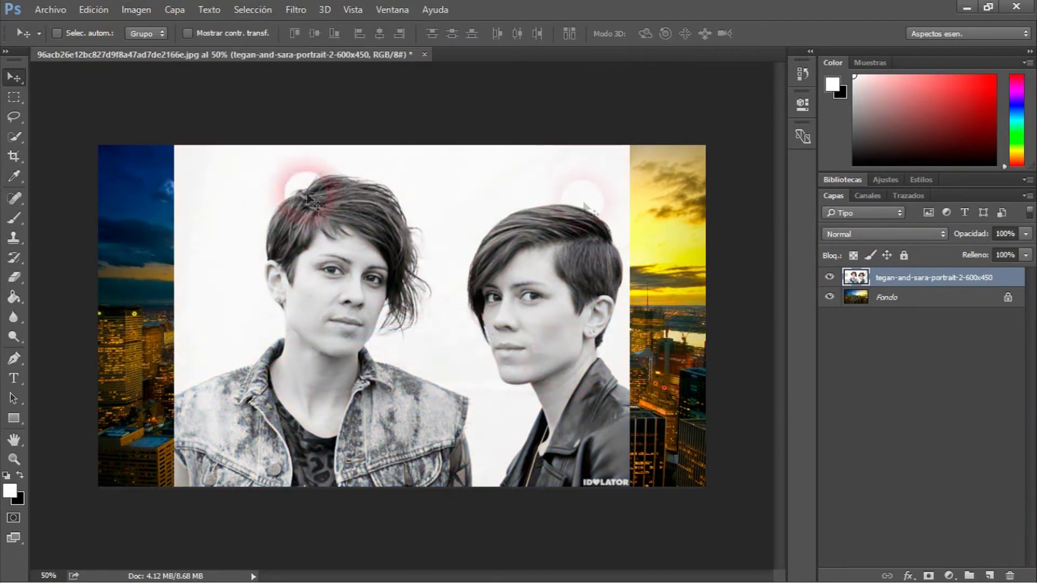
left_click(907, 296)
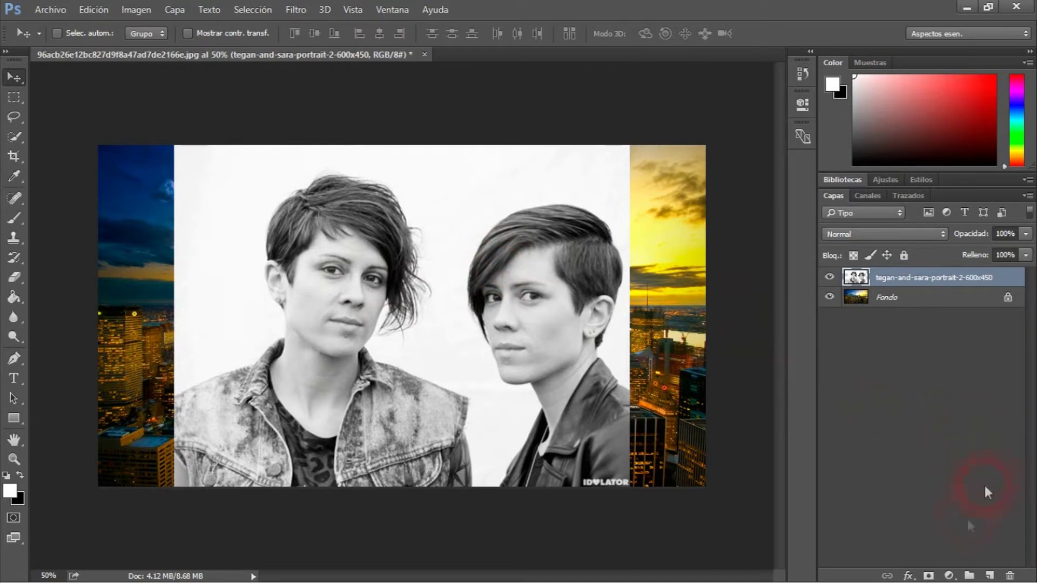
left_click(952, 576)
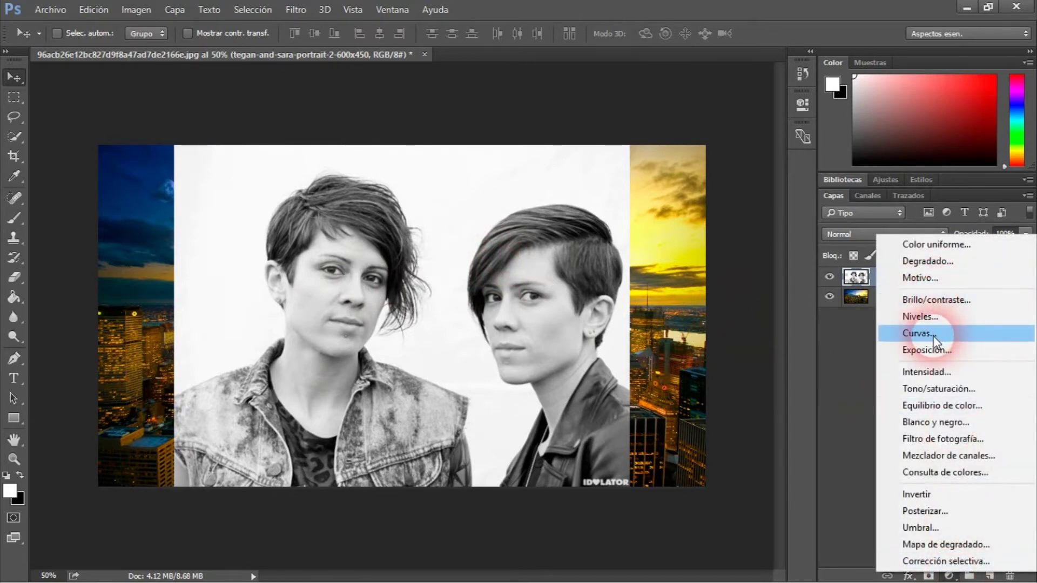
left_click(933, 336)
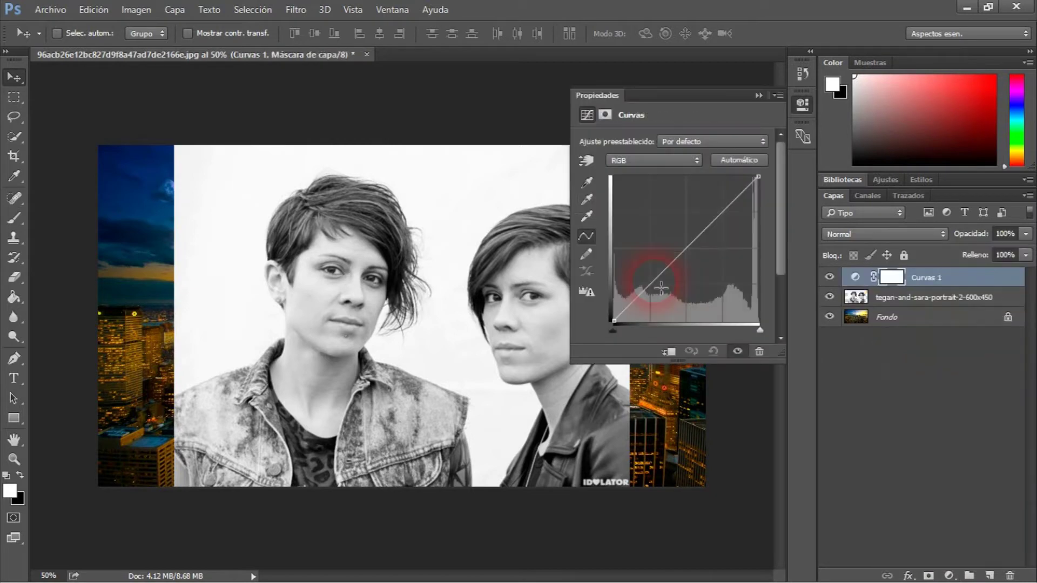
mouse_move(661, 288)
left_mouse_down()
mouse_move(678, 296)
mouse_move(718, 264)
left_mouse_up()
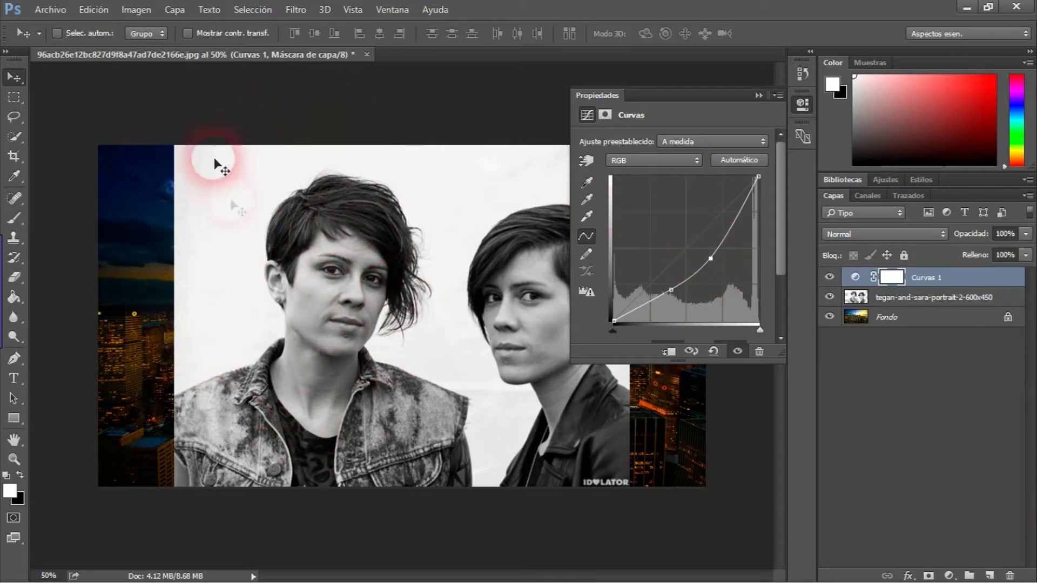
left_click(757, 95)
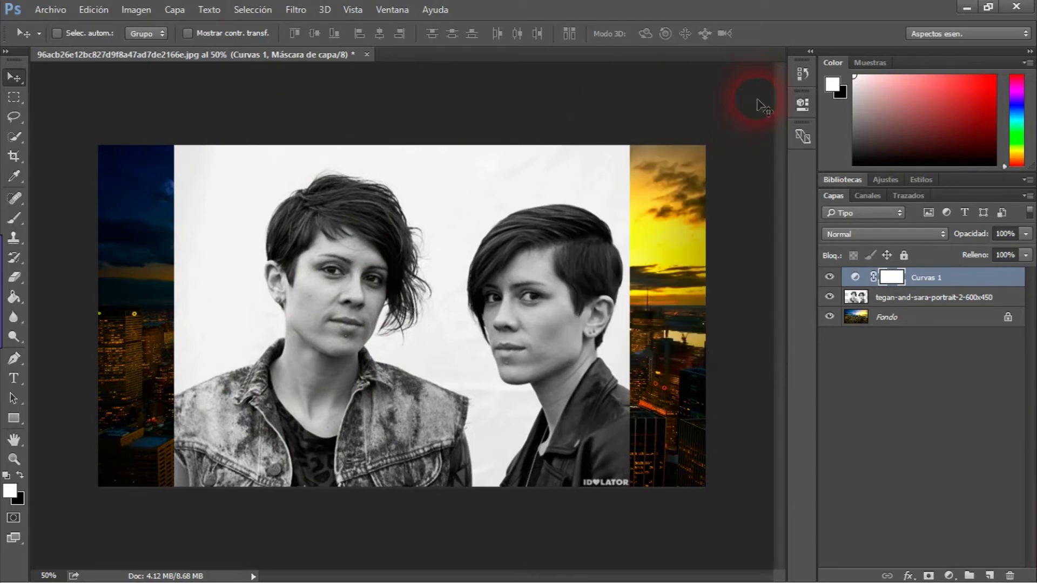
Step: Set the portrait layer's blend mode to Trama (Screen)
left_click(919, 302)
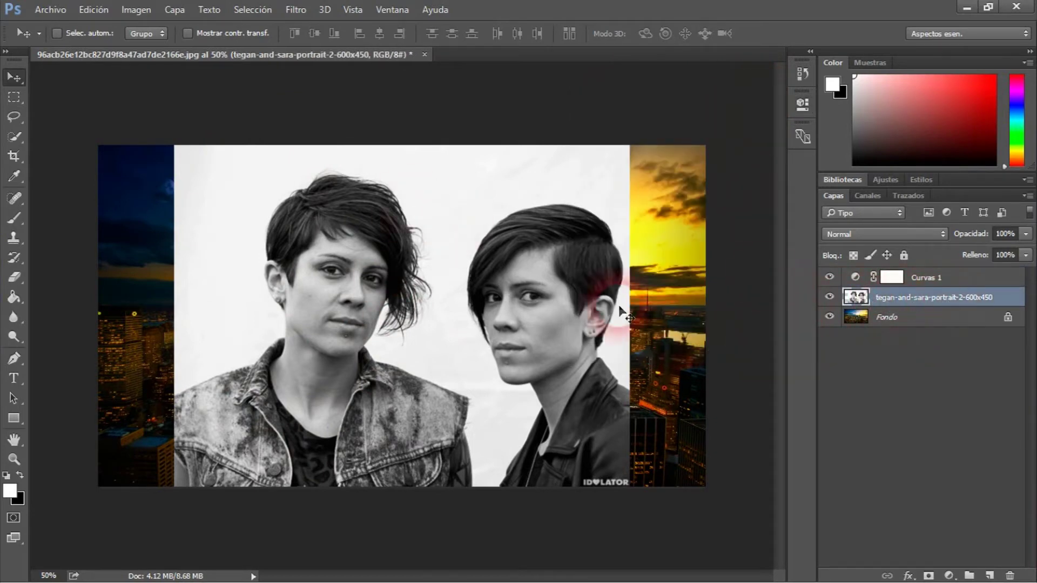
left_click(847, 234)
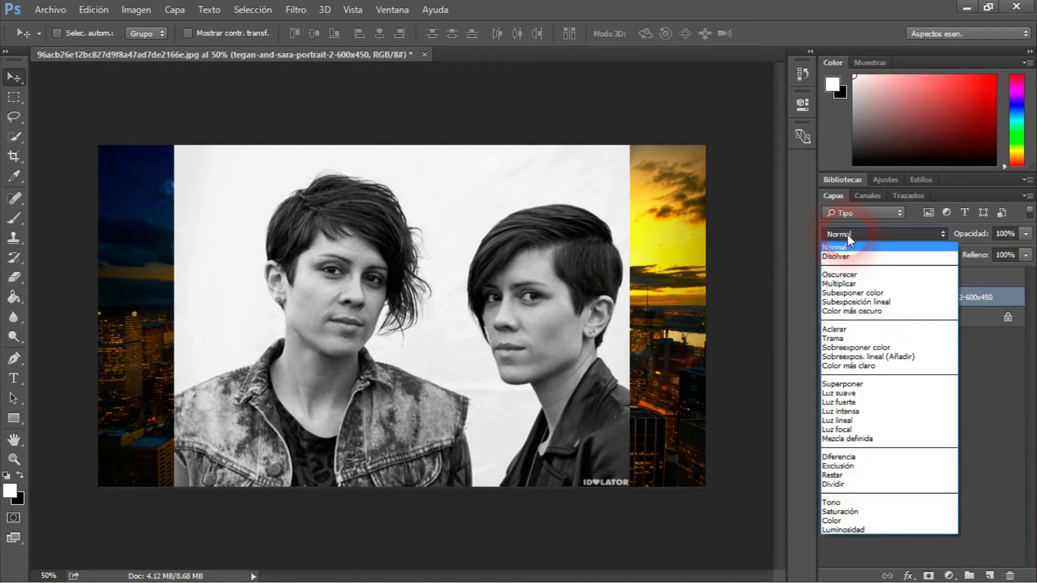
left_click(850, 339)
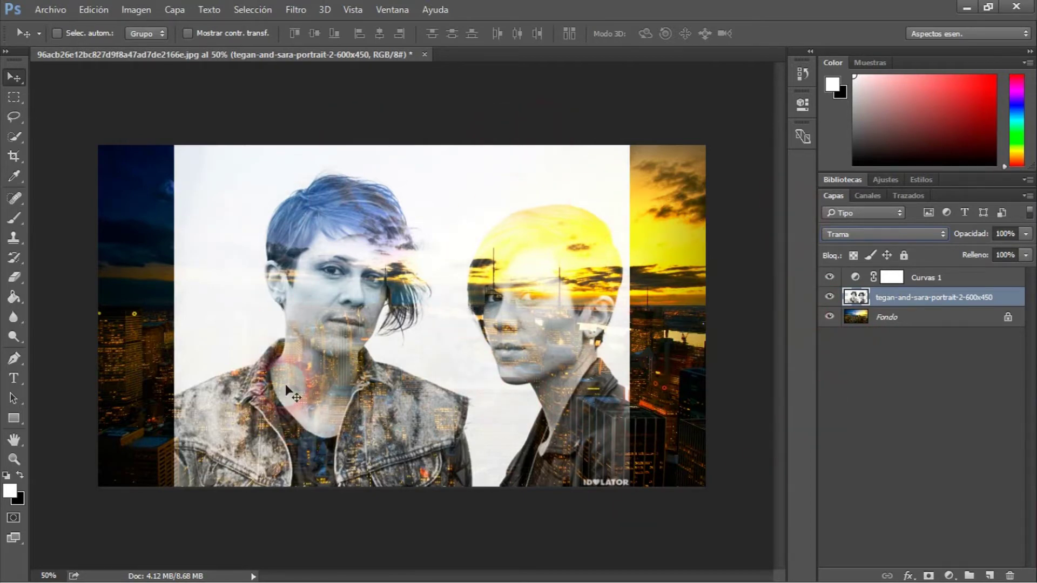
Step: Unlock Fondo as Capa 0, scale it to about 129% and shift it upward
double_click(919, 328)
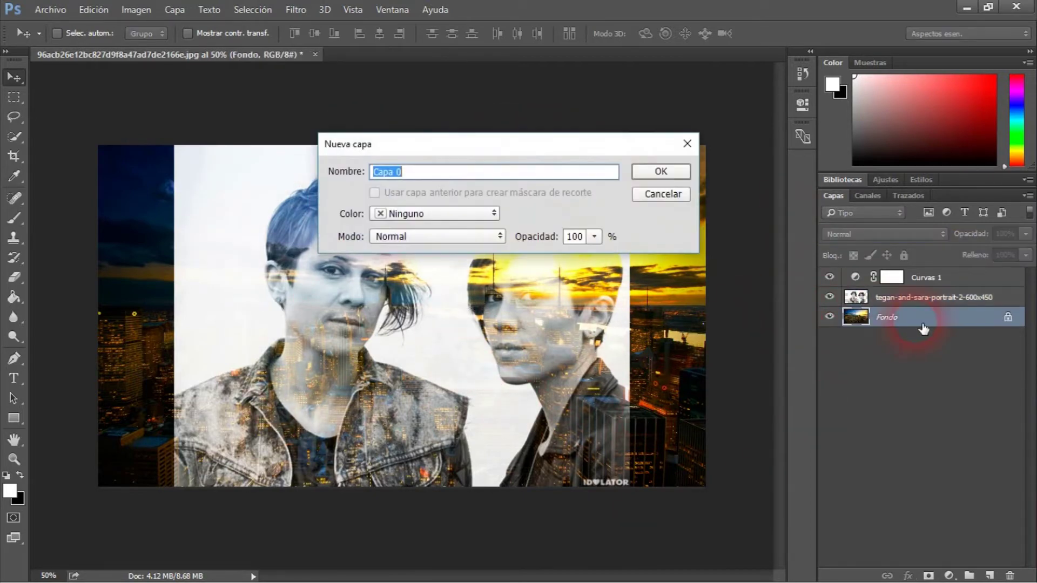
key("Return")
key("ctrl+t")
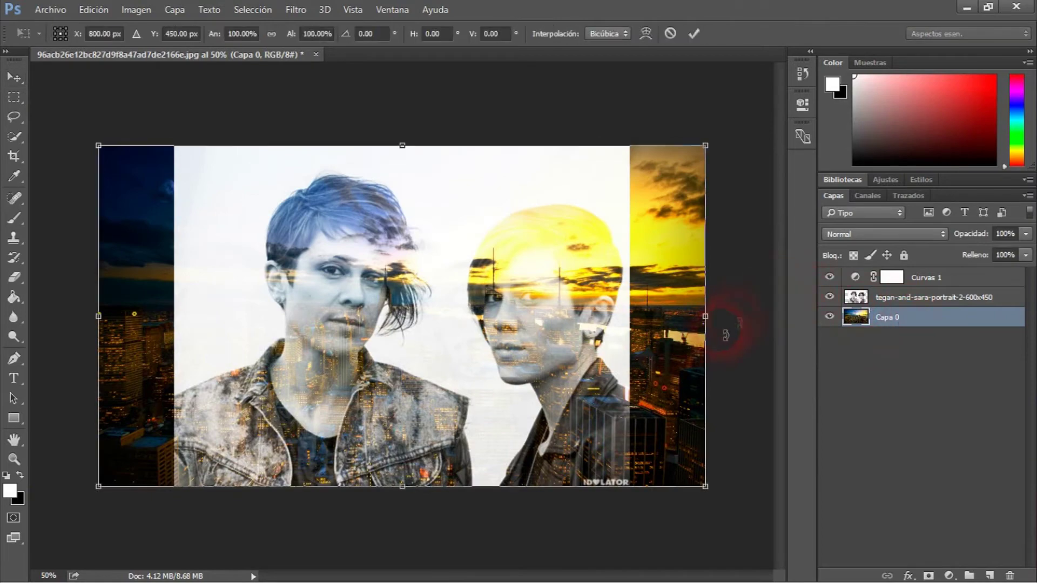
left_click_drag(707, 490, 692, 496)
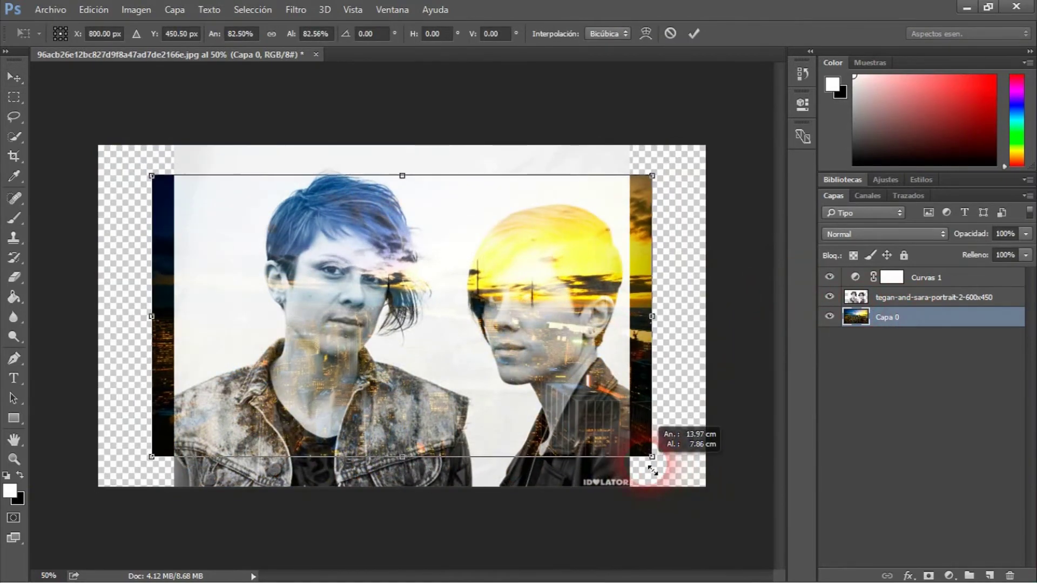
left_click_drag(692, 495, 782, 556)
left_click_drag(720, 430, 721, 419)
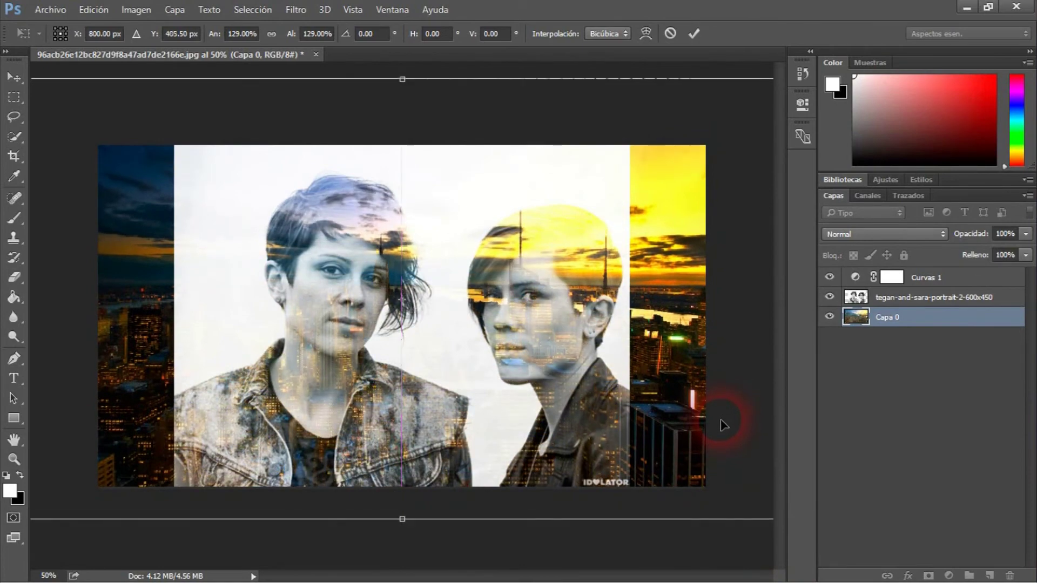
key("Return")
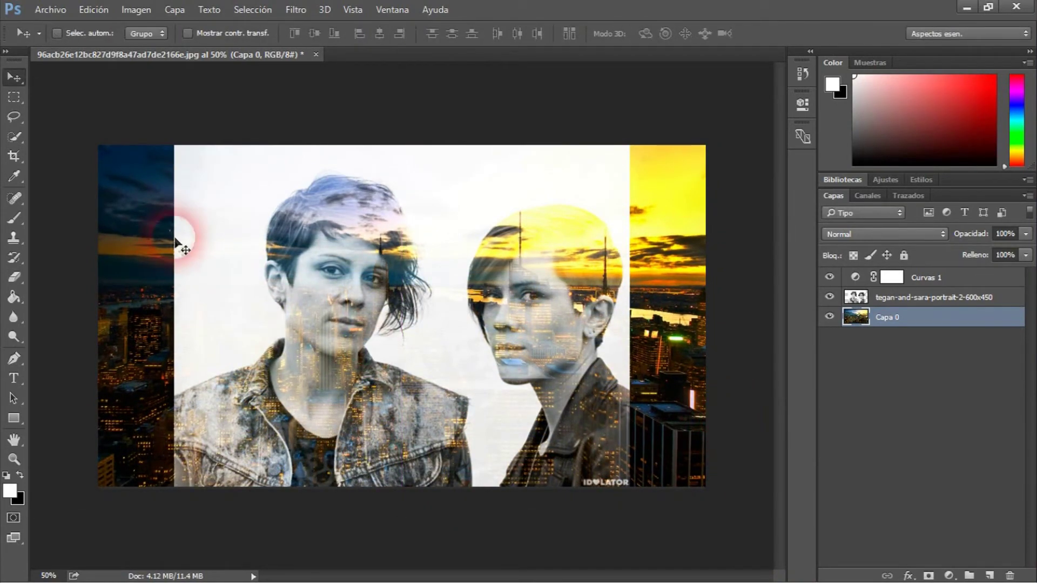
Step: Crop the left and right skyline strips off to the portrait's edges
left_click(13, 158)
left_click_drag(96, 319, 142, 323)
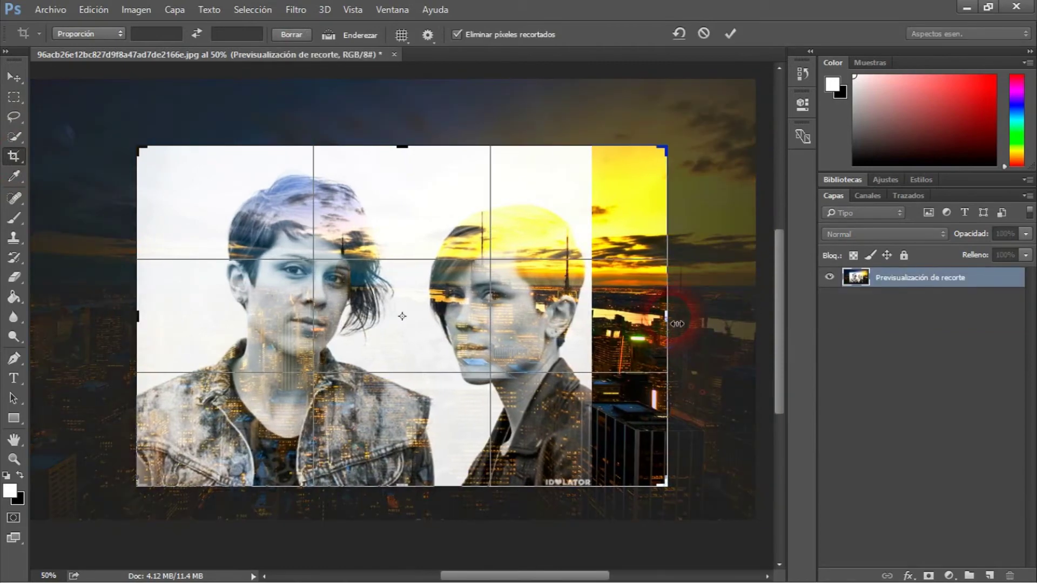
left_click_drag(677, 324, 639, 325)
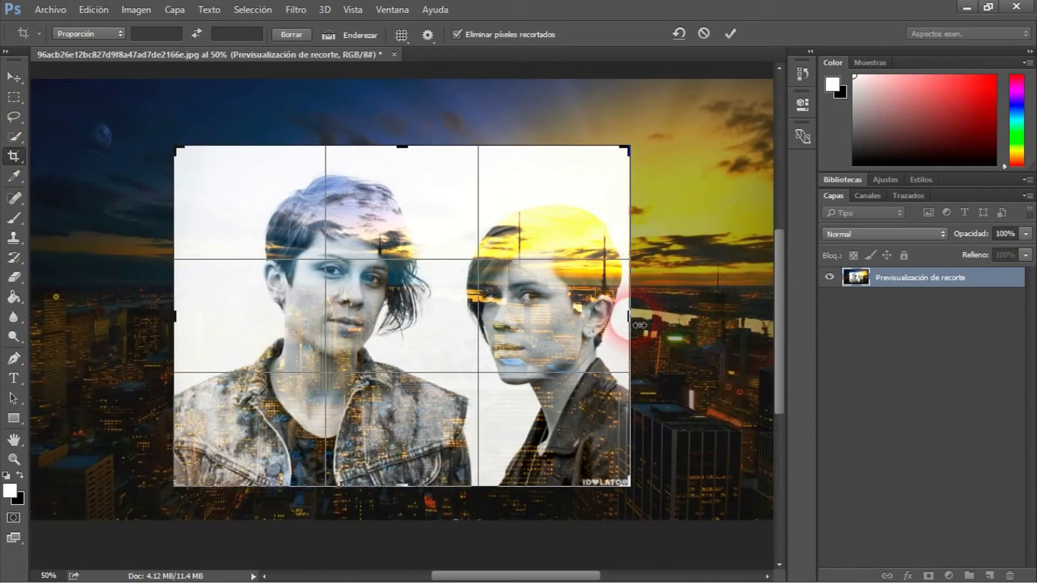
left_click_drag(639, 326, 638, 325)
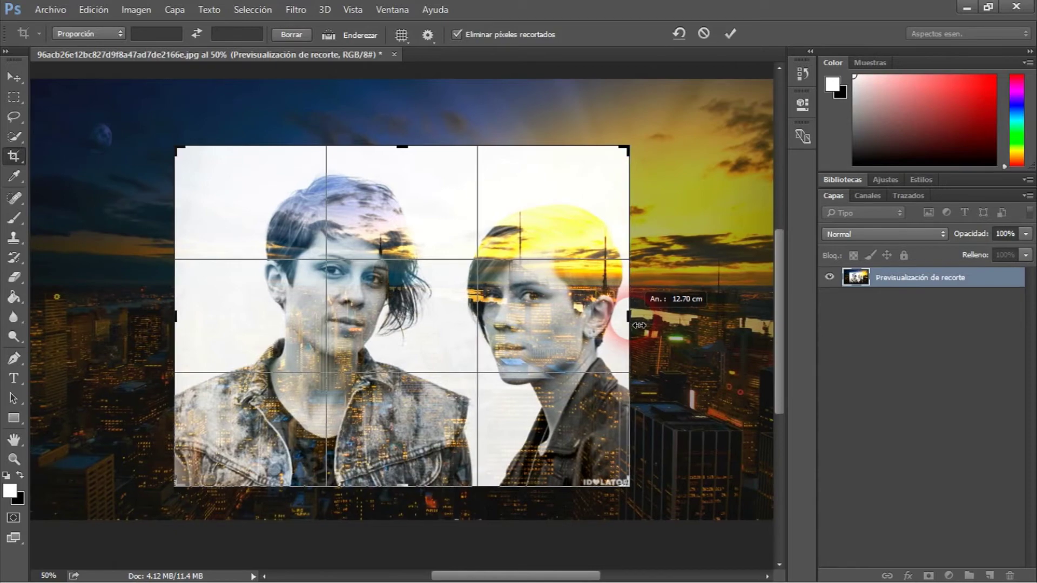
key("Return")
key("v")
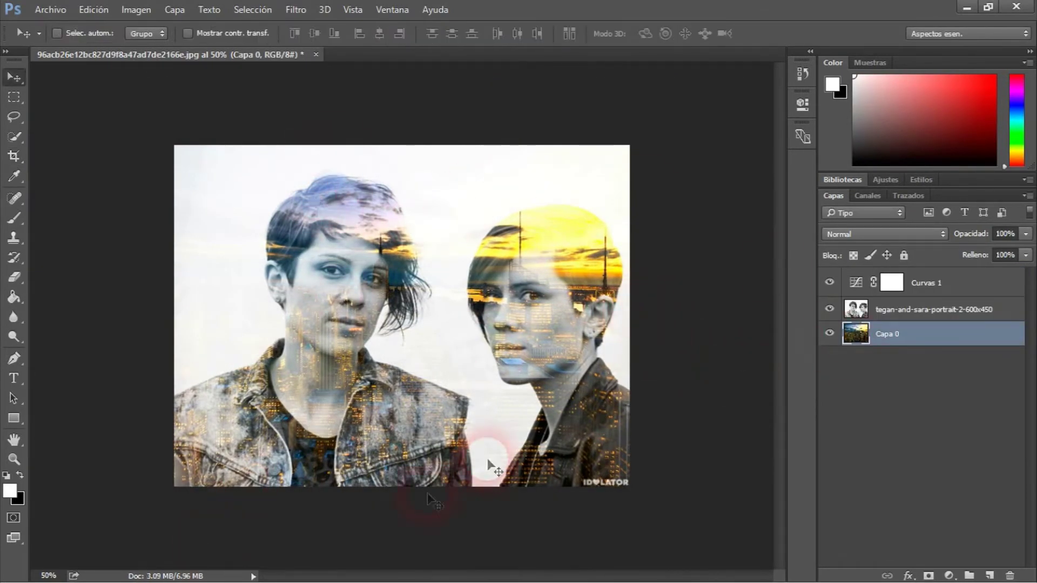
Step: Inspect the cropped image at 100% zoom, then create a new layer above Curvas 1
left_click(913, 282)
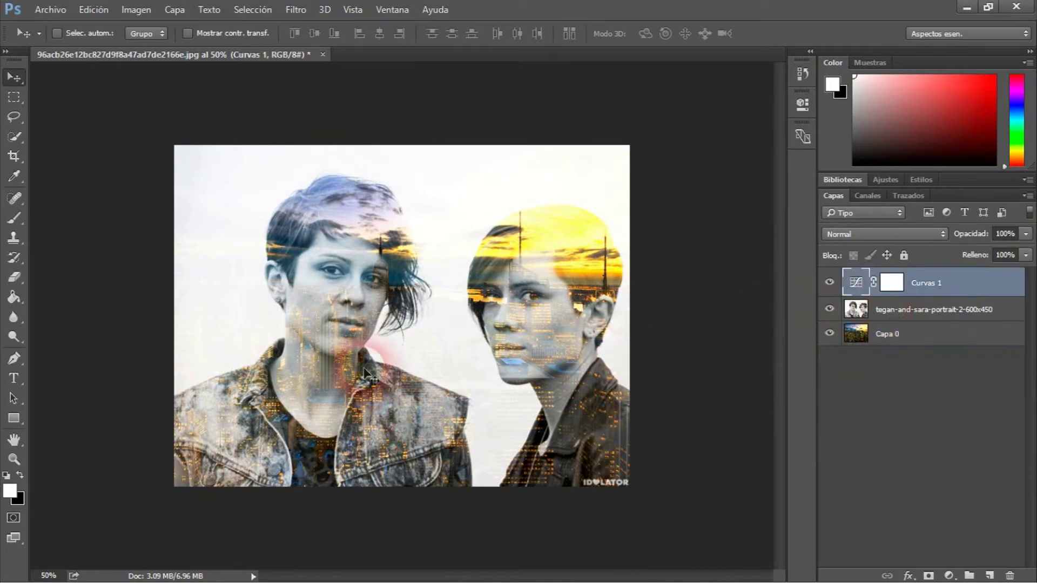
key("ctrl")
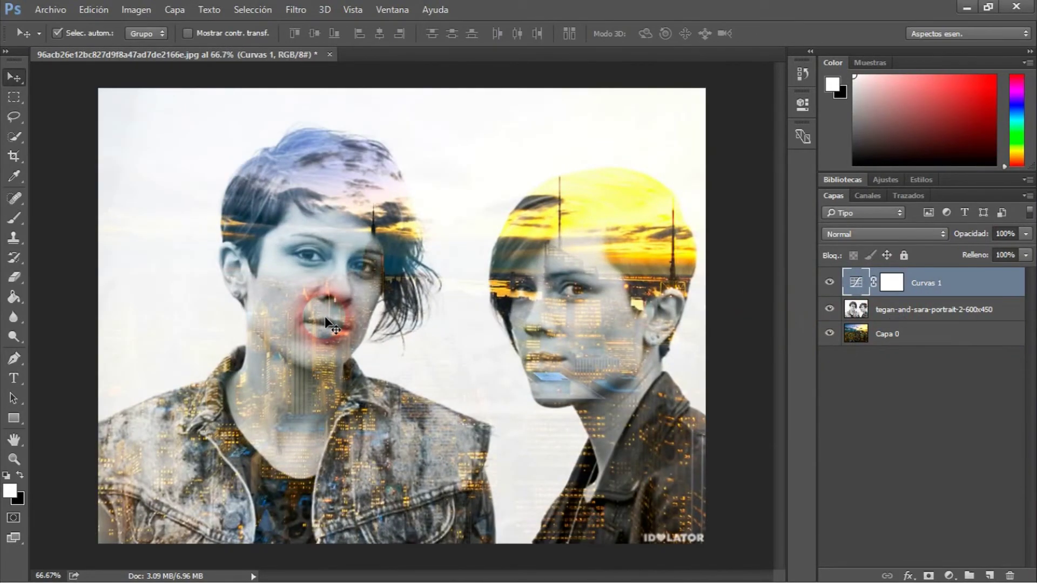
key("ctrl+1")
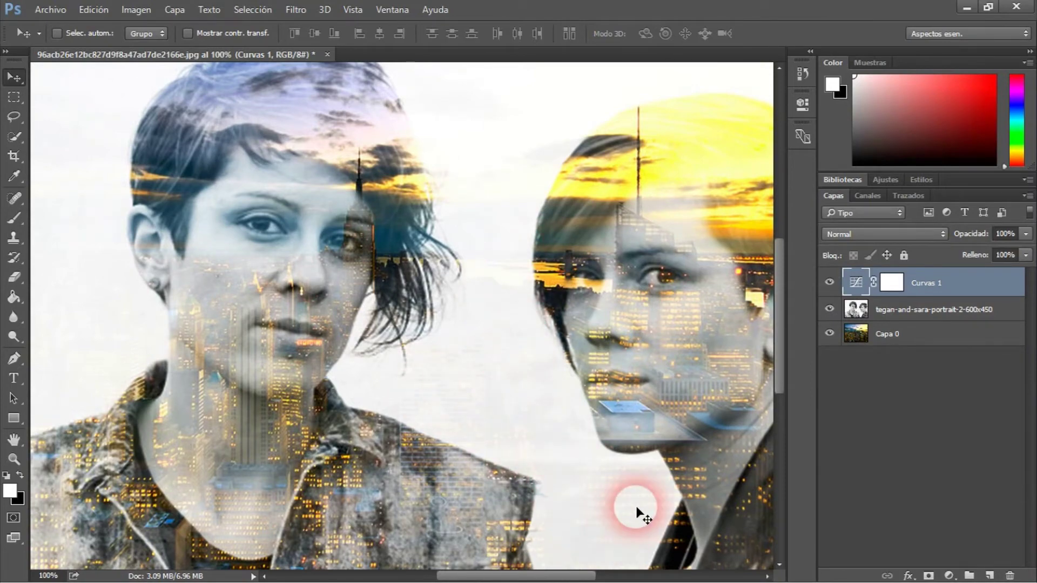
key("ctrl+0")
left_click(892, 282)
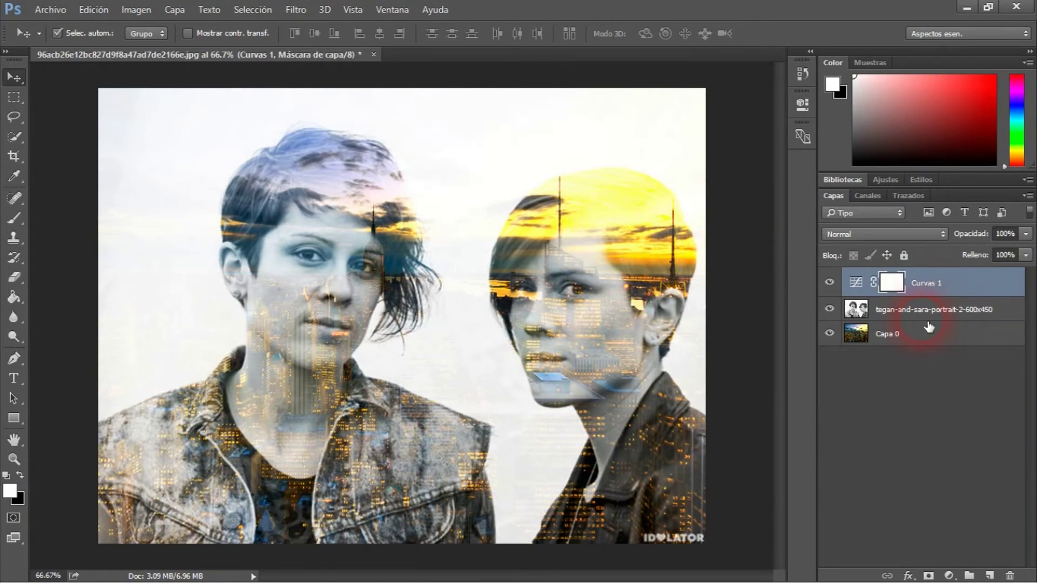
key("ctrl+shift+n")
Step: Move the new layer Capa 1 to the bottom of the stack, below Capa 0
key("Return")
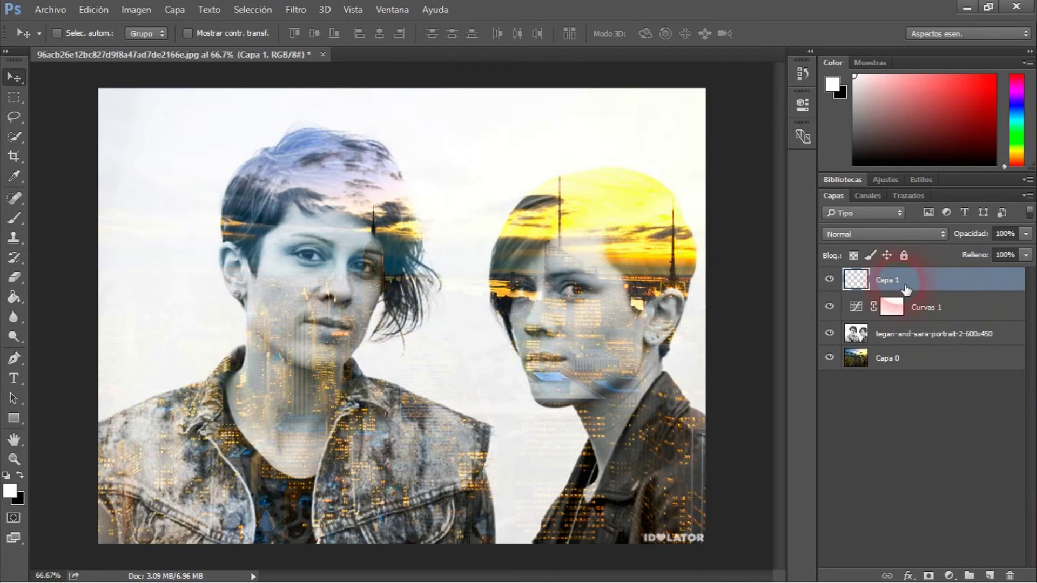
left_click_drag(906, 290, 908, 397)
left_click(888, 342)
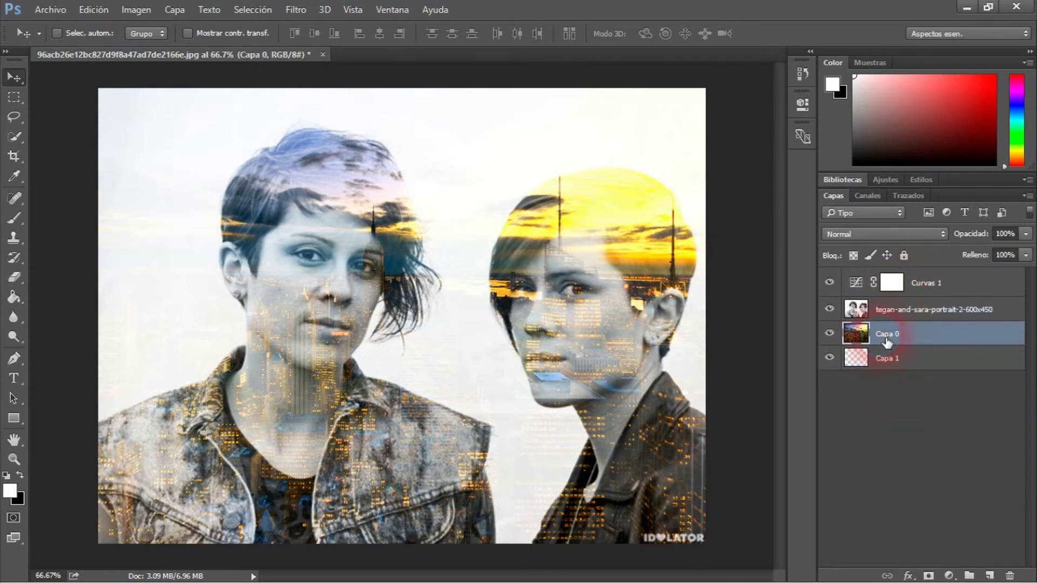
left_click(889, 358)
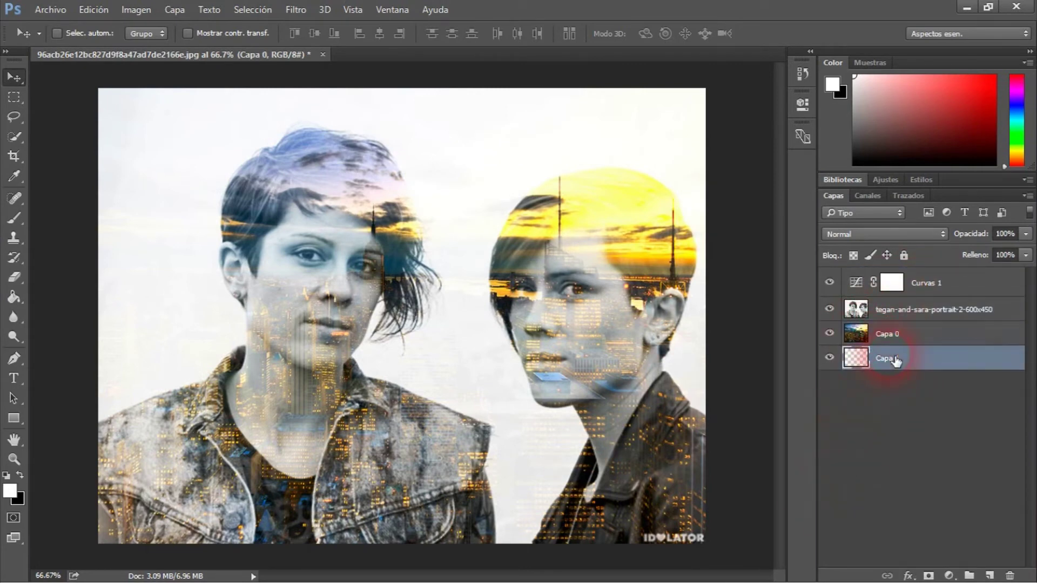
Step: Fill Capa 1 with white and add a layer mask to Capa 0
left_click(11, 489)
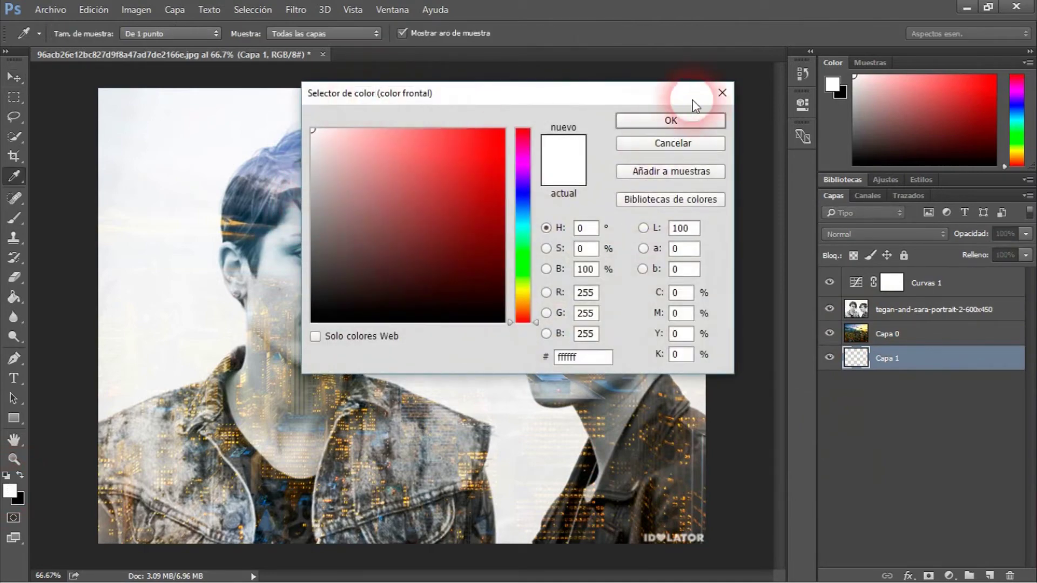
left_click(670, 121)
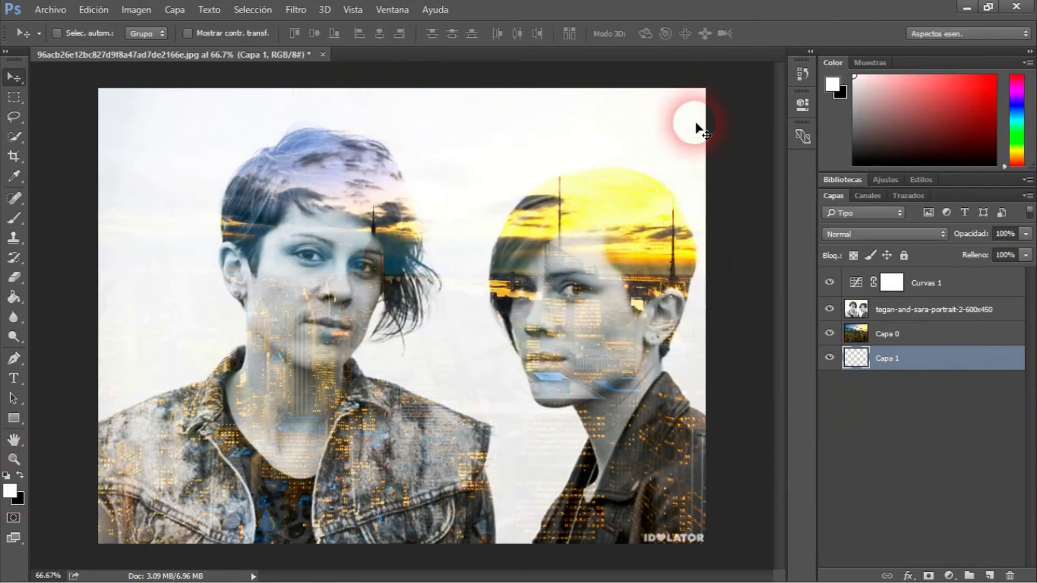
left_click(15, 297)
left_click(405, 381)
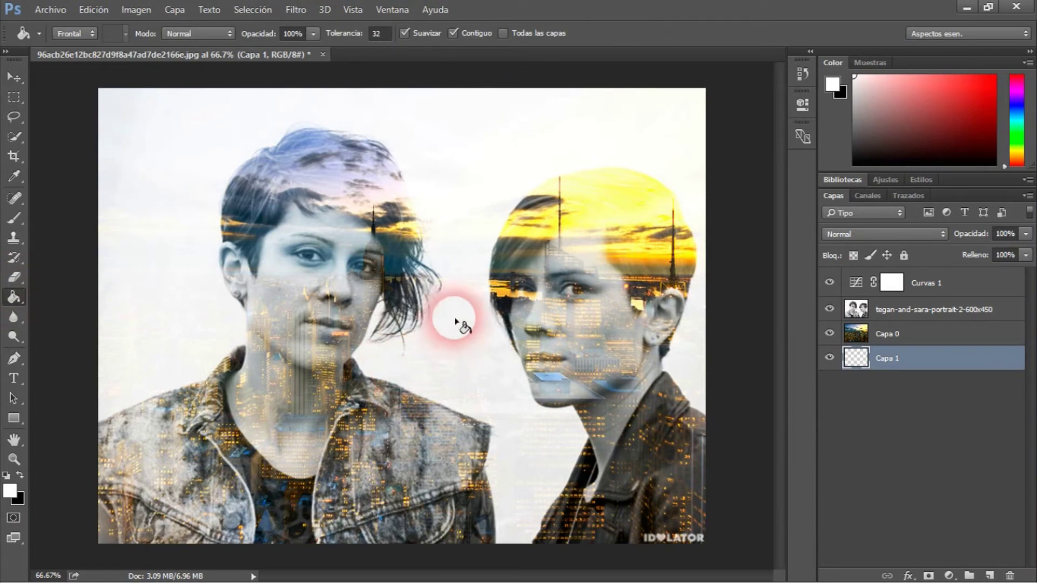
left_click(859, 335)
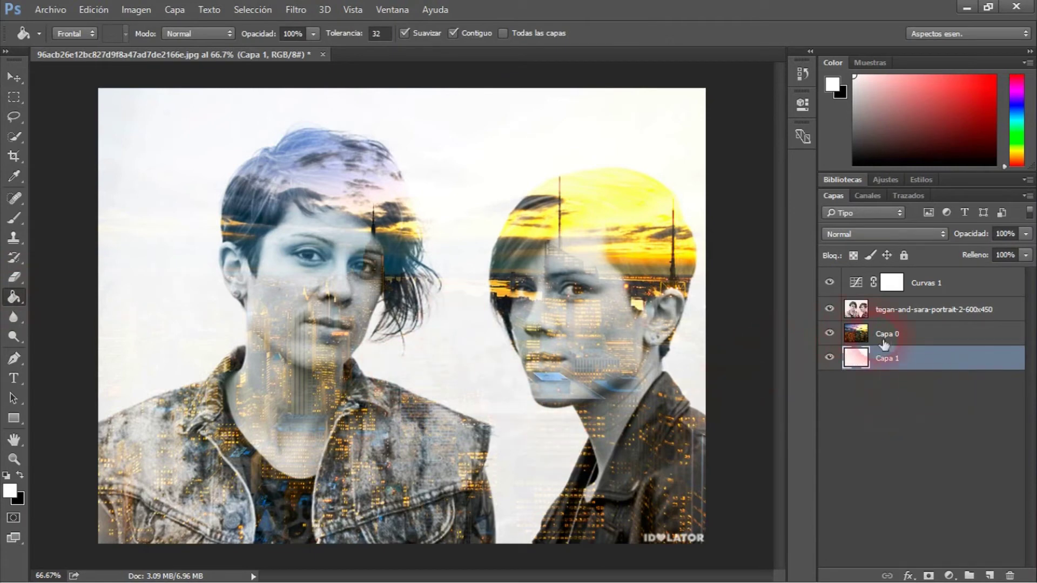
left_click(936, 577)
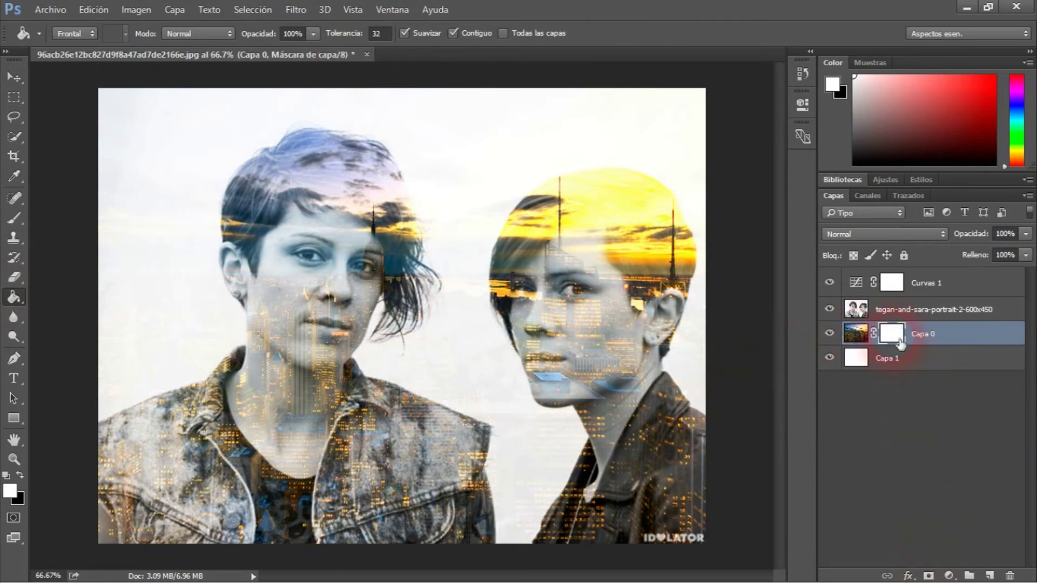
Step: With a ~103 px eraser on Capa 0's mask, hide the skyline along the left edge
key("e")
key("x")
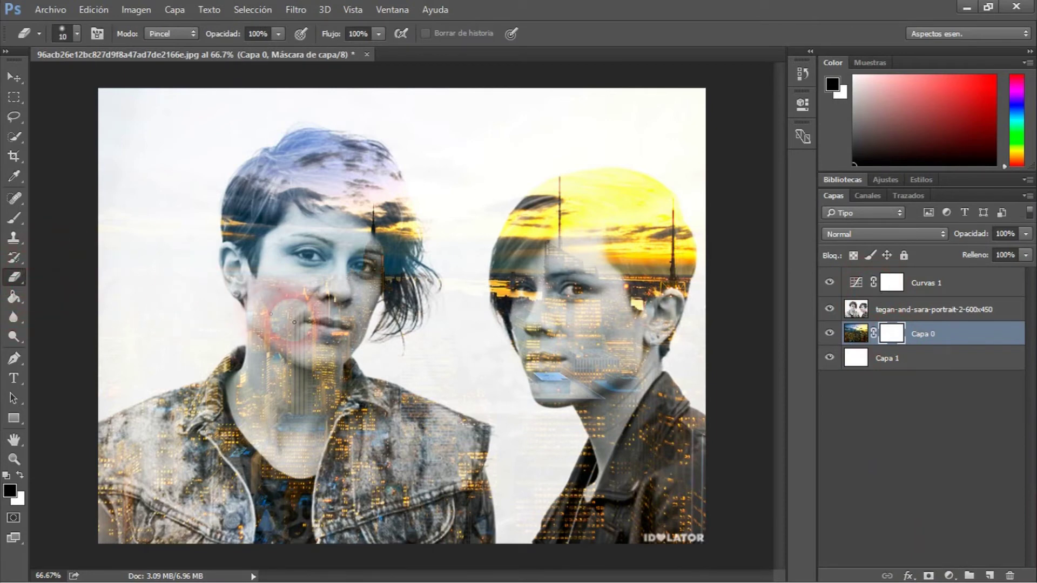
right_click(330, 288)
left_click_drag(406, 323, 432, 320)
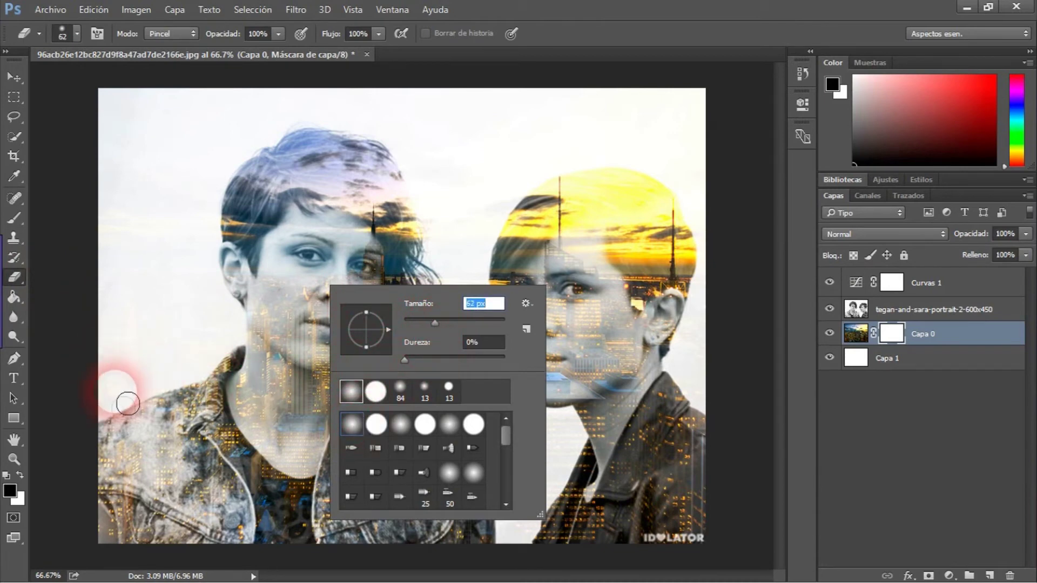
left_click_drag(436, 322, 463, 324)
key("x")
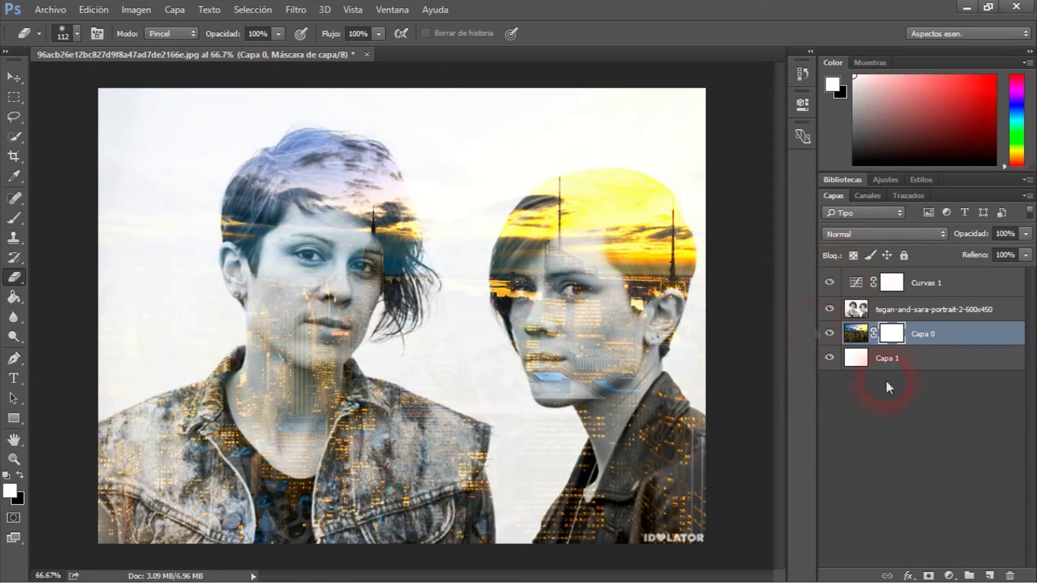
mouse_move(135, 121)
left_mouse_down()
mouse_move(134, 267)
mouse_move(148, 276)
mouse_move(208, 183)
mouse_move(208, 238)
mouse_move(177, 372)
mouse_move(151, 300)
mouse_move(128, 382)
mouse_move(134, 405)
mouse_move(183, 383)
mouse_move(215, 307)
mouse_move(227, 109)
mouse_move(469, 223)
left_mouse_up()
Step: Mask out the skyline between the figures and around the jacket, chin and neck at 36–66 px
right_click(483, 286)
left_click_drag(540, 320, 532, 320)
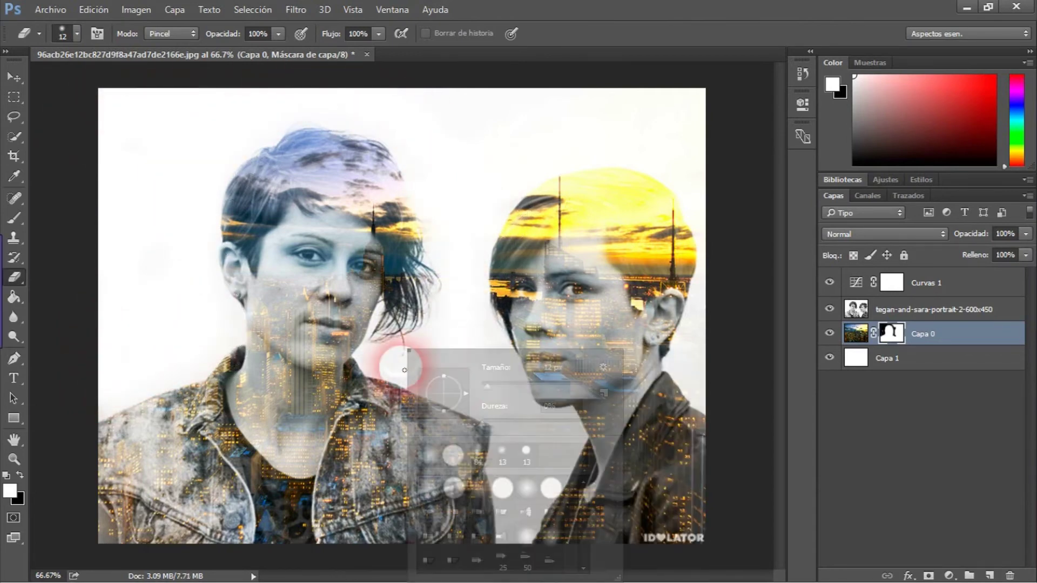
left_click(387, 362)
mouse_move(381, 366)
left_mouse_down()
mouse_move(417, 377)
mouse_move(498, 469)
mouse_move(489, 325)
mouse_move(492, 381)
mouse_move(567, 429)
mouse_move(543, 508)
mouse_move(497, 486)
mouse_move(528, 551)
mouse_move(521, 475)
mouse_move(535, 465)
left_mouse_up()
key("bracketright")
key("bracketright")
key("bracketright")
left_click_drag(345, 443, 365, 458)
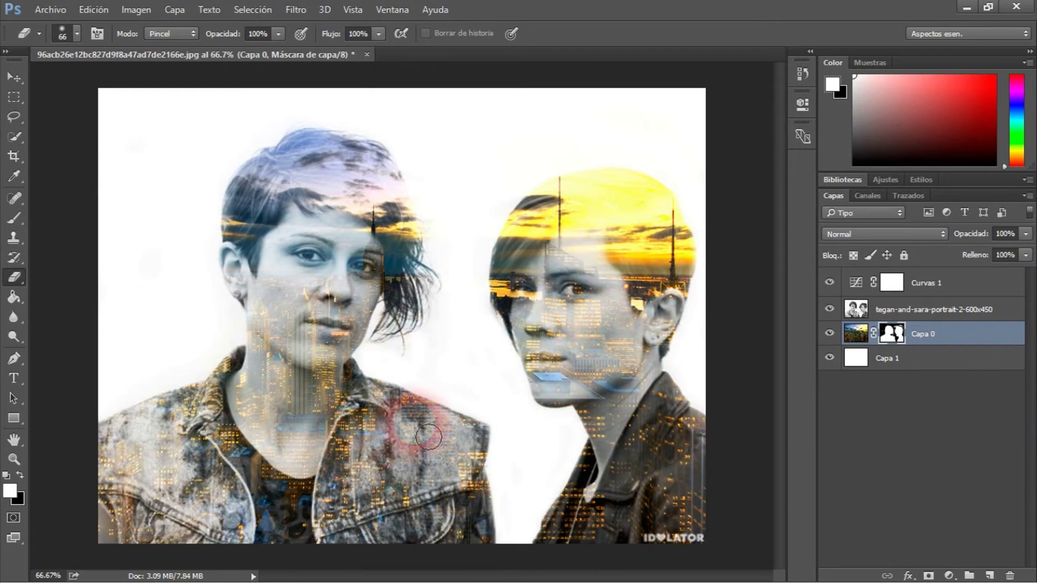
left_click_drag(489, 378, 518, 397)
left_click_drag(672, 378, 688, 393)
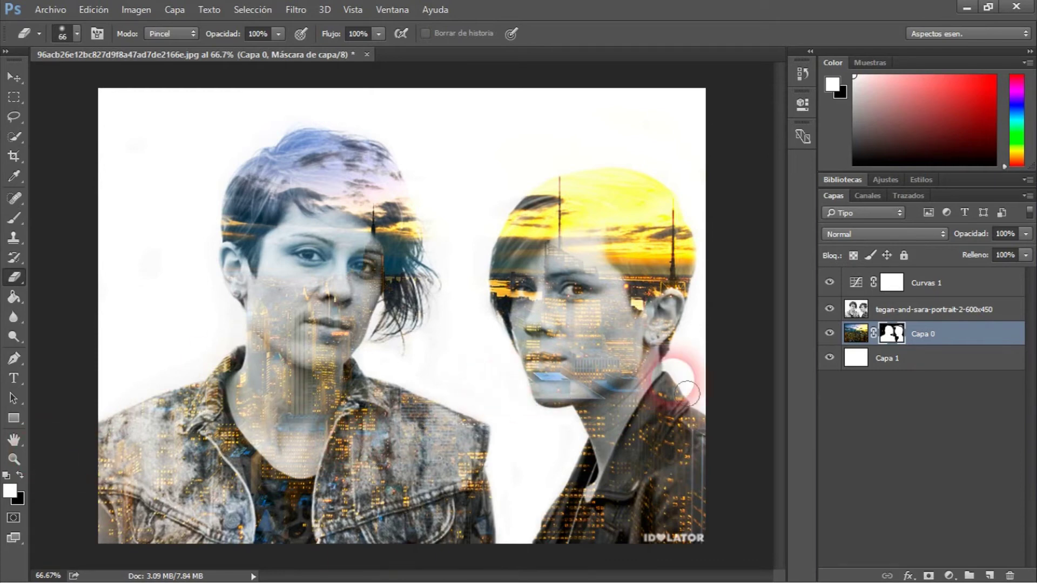
left_click(949, 329)
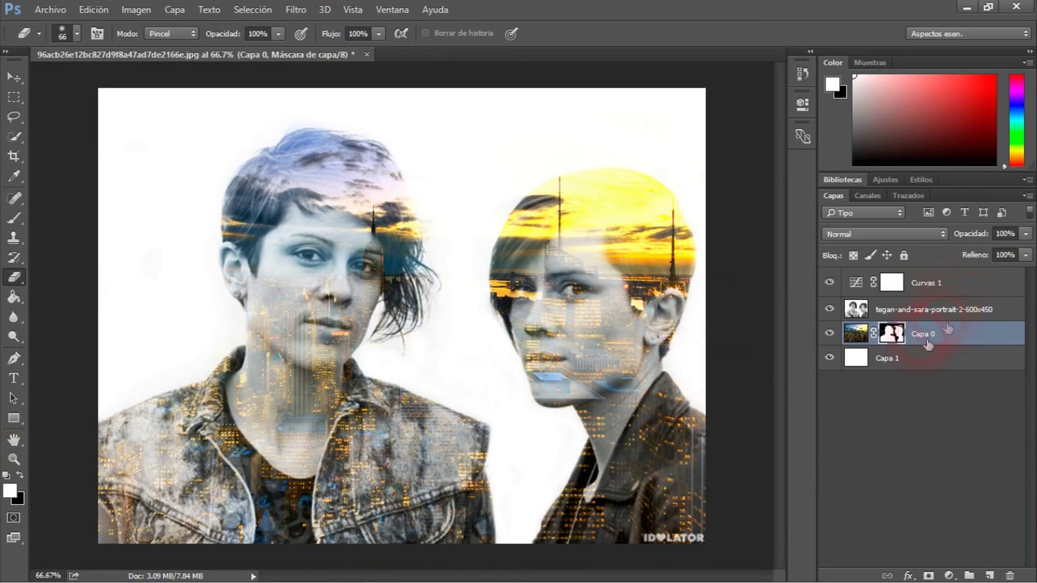
left_click(849, 335)
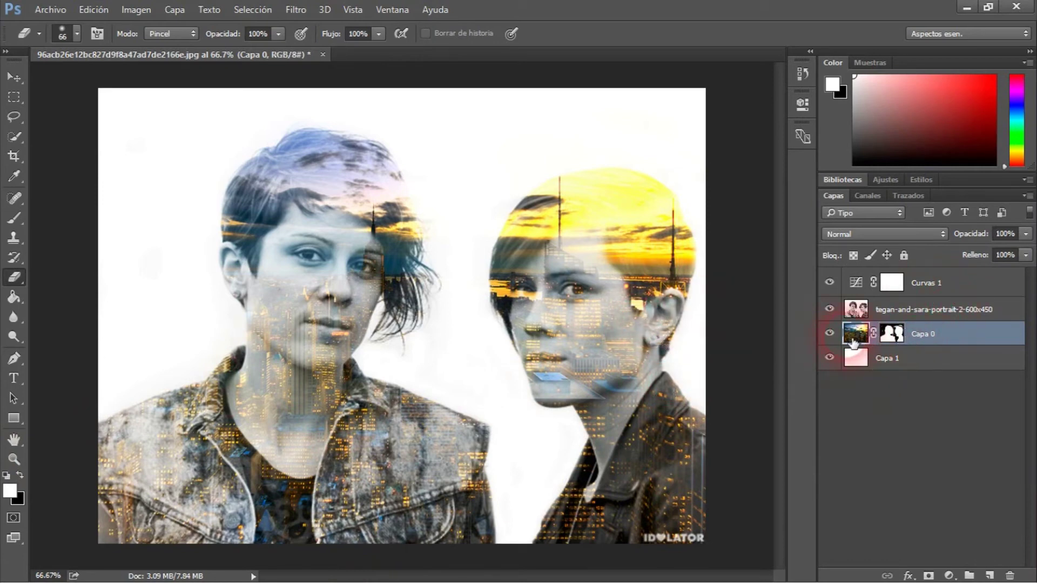
Step: Desaturate the Capa 0 skyline layer to black and white
left_click_drag(342, 88, 356, 101)
left_click(136, 10)
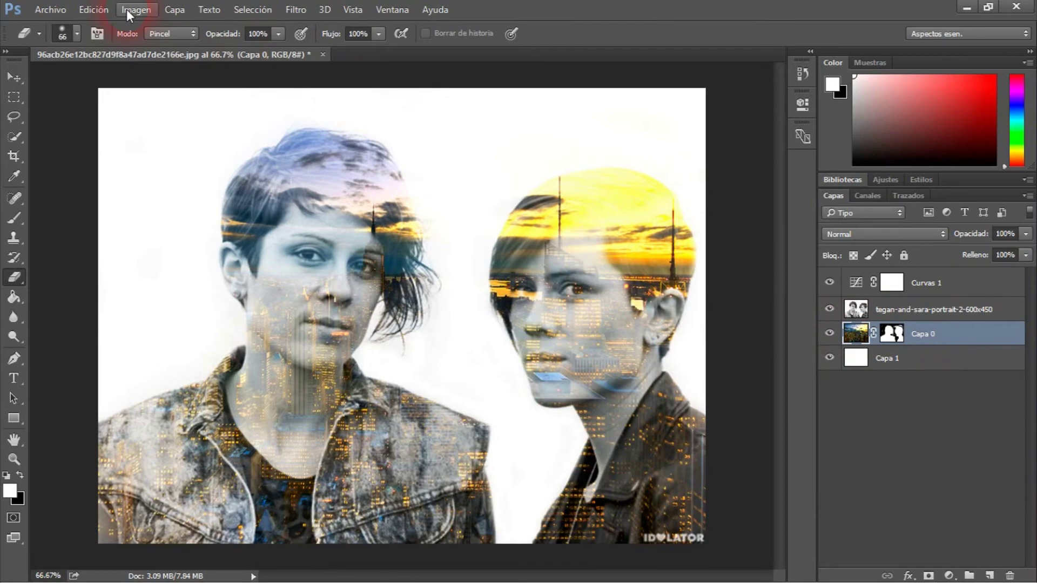
left_click(153, 49)
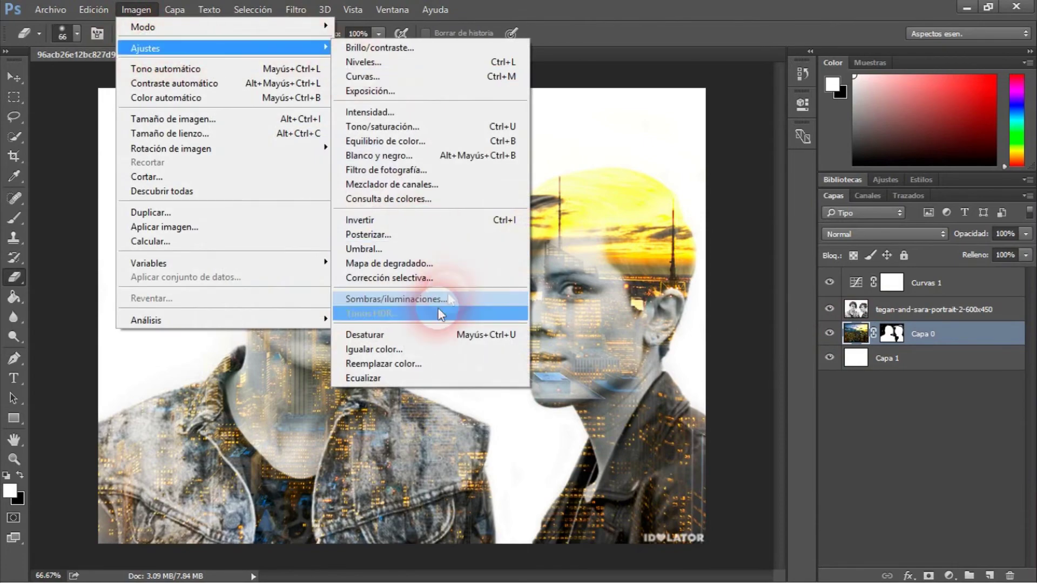
left_click(400, 344)
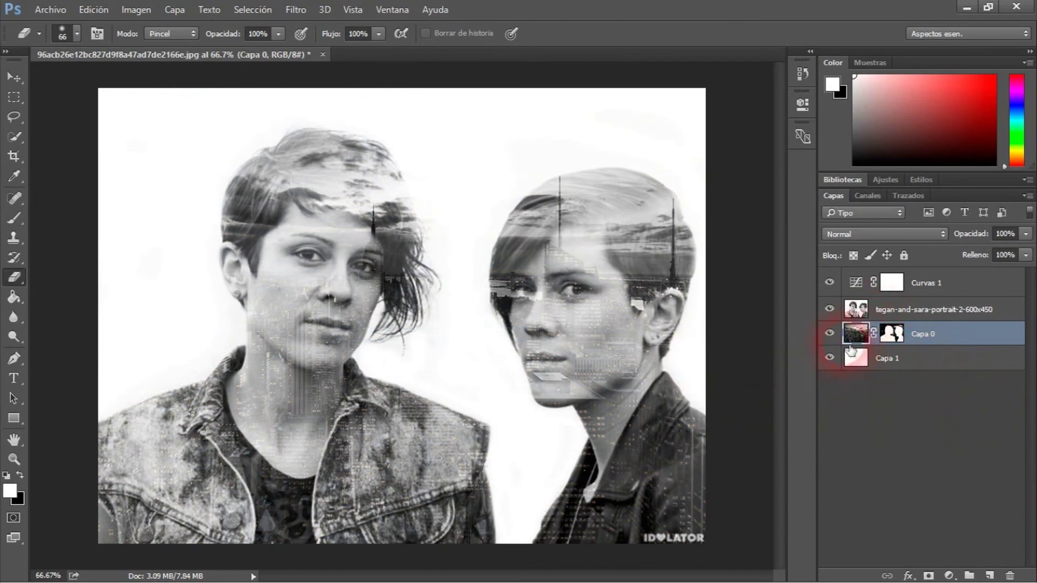
left_click(142, 361)
Step: Add a Curvas 2 adjustment above Capa 0 and shape its curve for stronger contrast
left_click(949, 576)
left_click(883, 332)
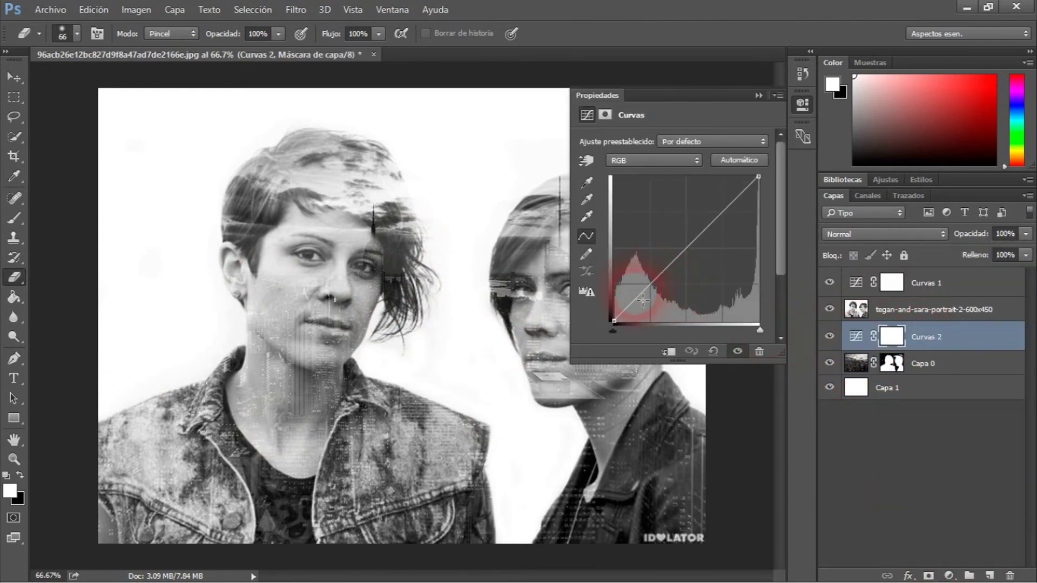
left_click_drag(643, 300, 633, 294)
mouse_move(695, 231)
left_mouse_down()
mouse_move(678, 258)
mouse_move(718, 185)
mouse_move(736, 199)
left_mouse_up()
left_click(822, 261)
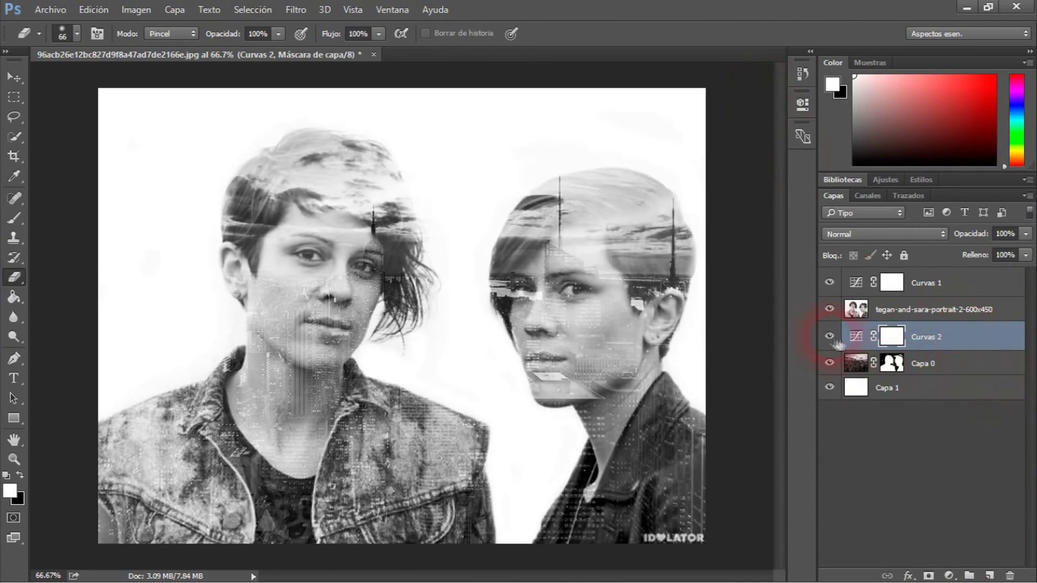
double_click(857, 336)
mouse_move(637, 289)
left_mouse_down()
mouse_move(625, 277)
mouse_move(655, 303)
mouse_move(679, 256)
mouse_move(662, 238)
mouse_move(699, 216)
left_mouse_up()
left_click_drag(645, 312, 648, 231)
left_click(759, 95)
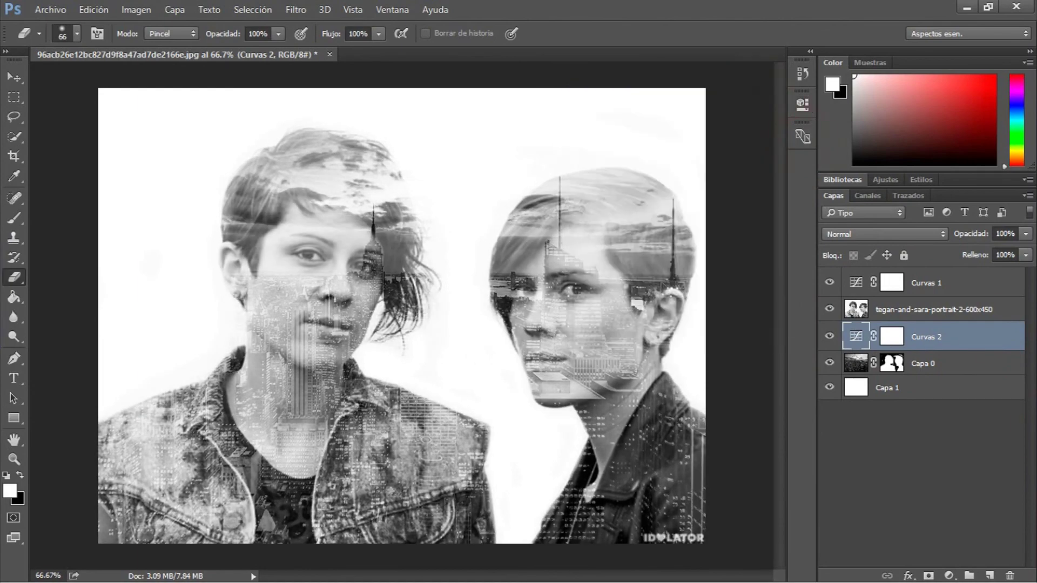